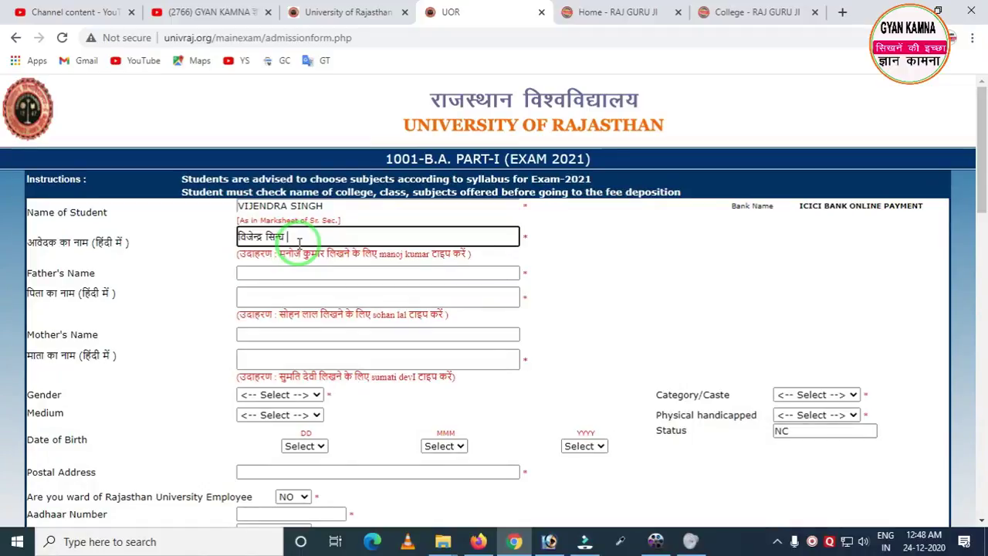
Step: Open Raj Guru Ji's Software download page and set keyboard input to Hindi Google Input Tools
left_click(588, 15)
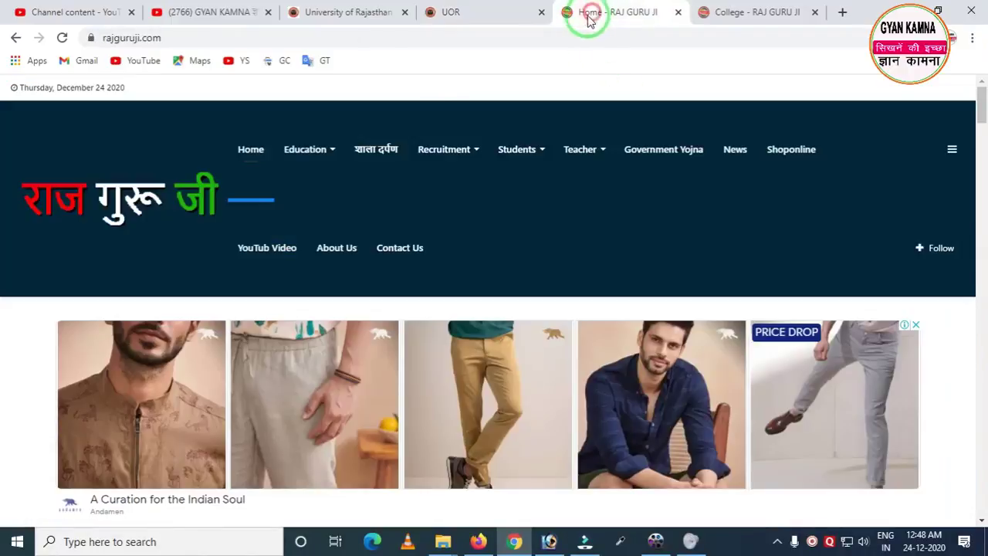
scroll(143, 145, "down", 2)
scroll(144, 145, "up", 2)
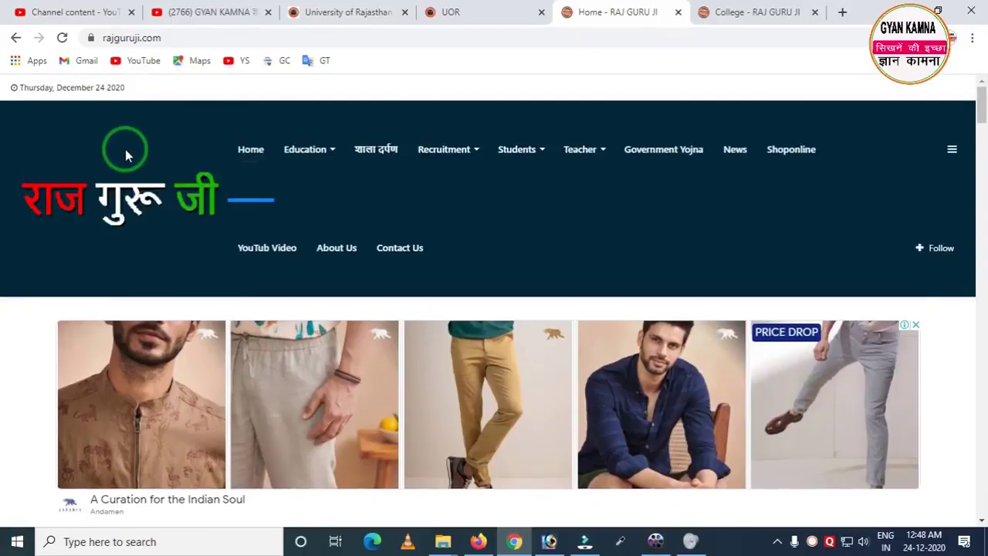
scroll(125, 149, "down", 10)
scroll(123, 146, "down", 4)
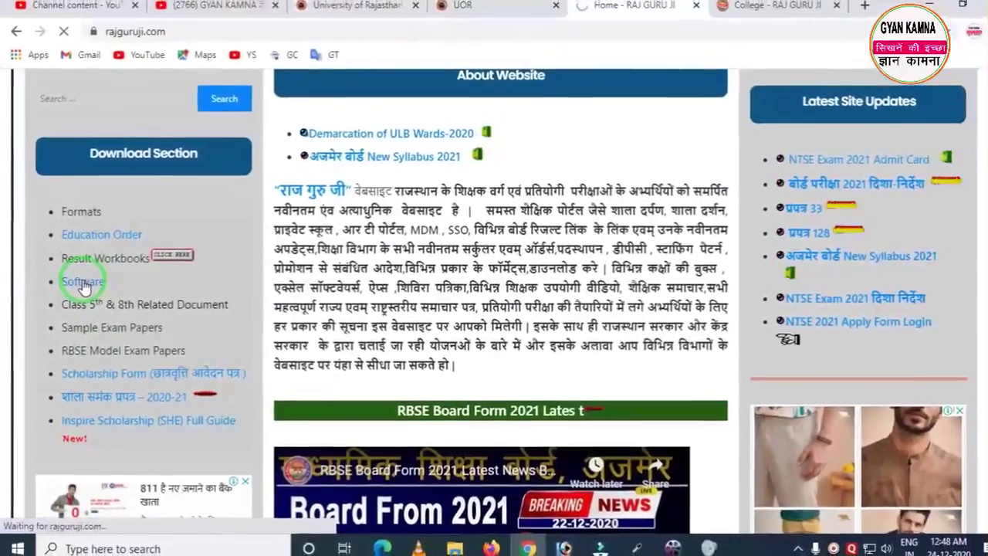
left_click(88, 283)
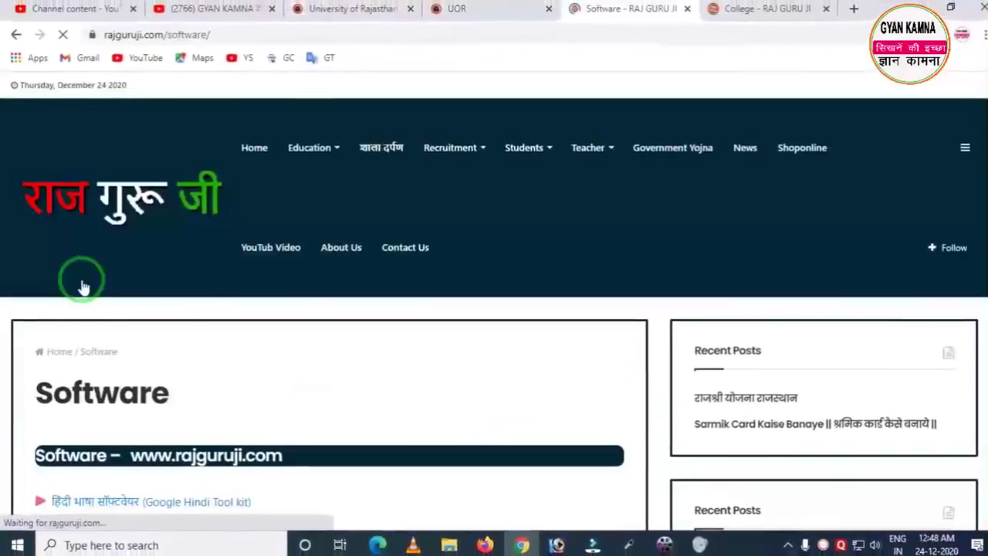
scroll(79, 285, "down", 3)
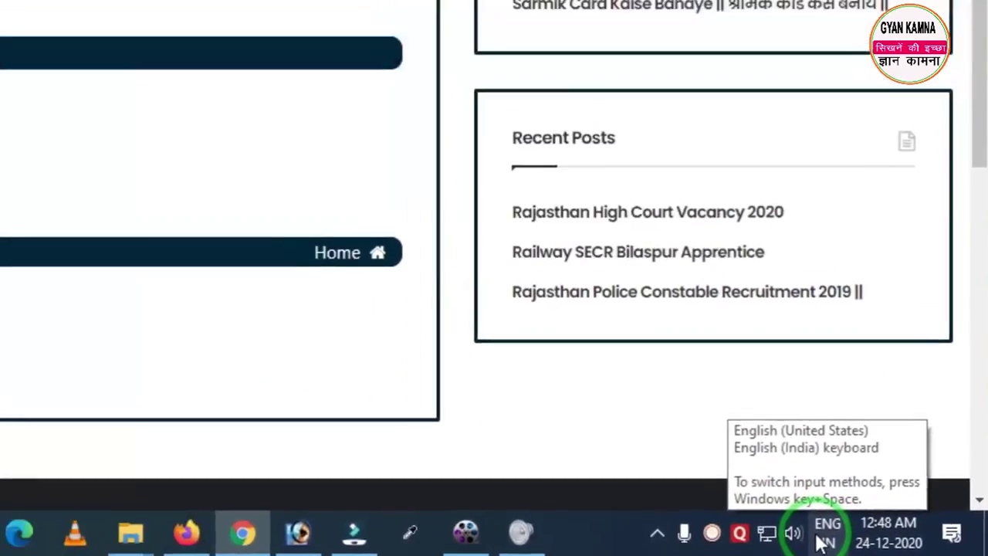
left_click(804, 537)
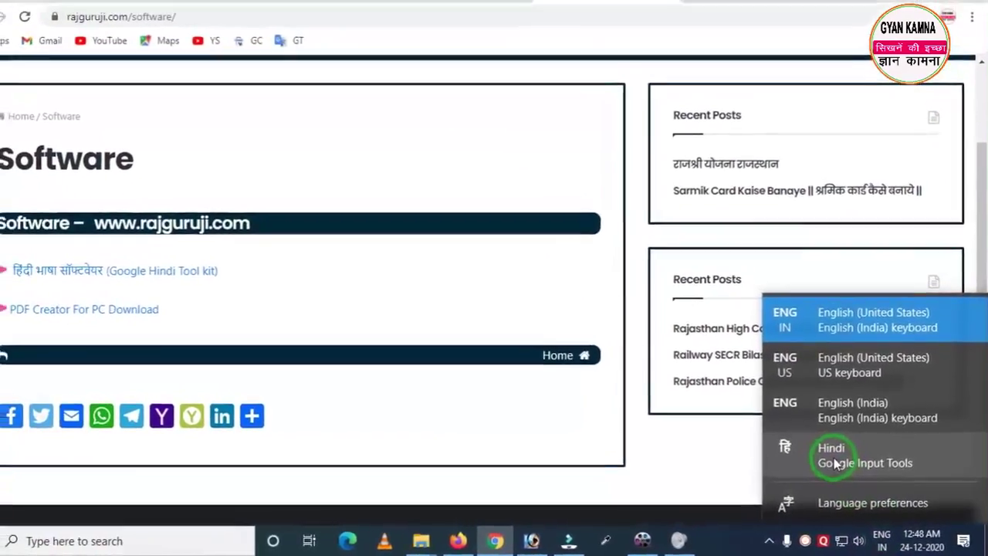
left_click(832, 462)
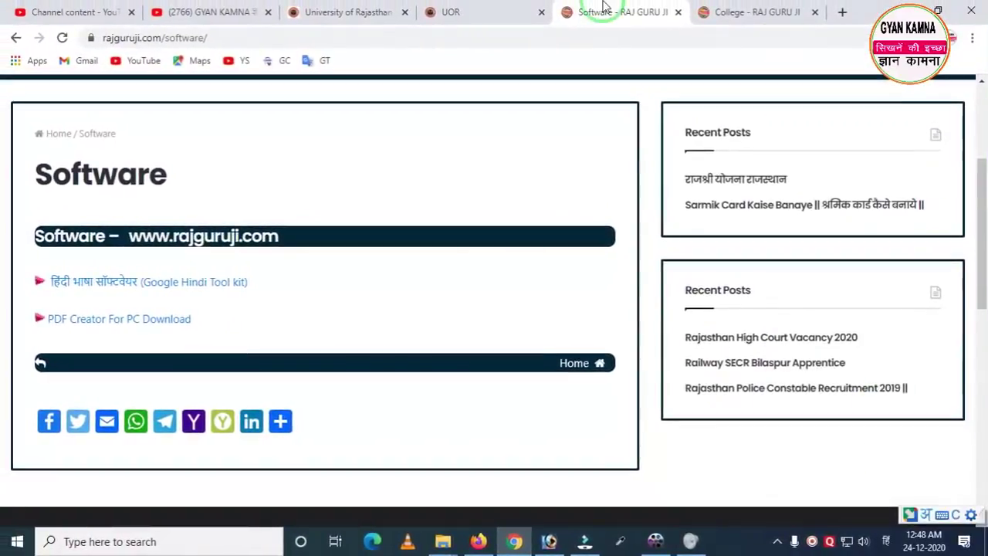
Step: Replace the student's Hindi name using Google Input Tools, then switch input back to English
left_click(449, 10)
left_click_drag(296, 236, 232, 235)
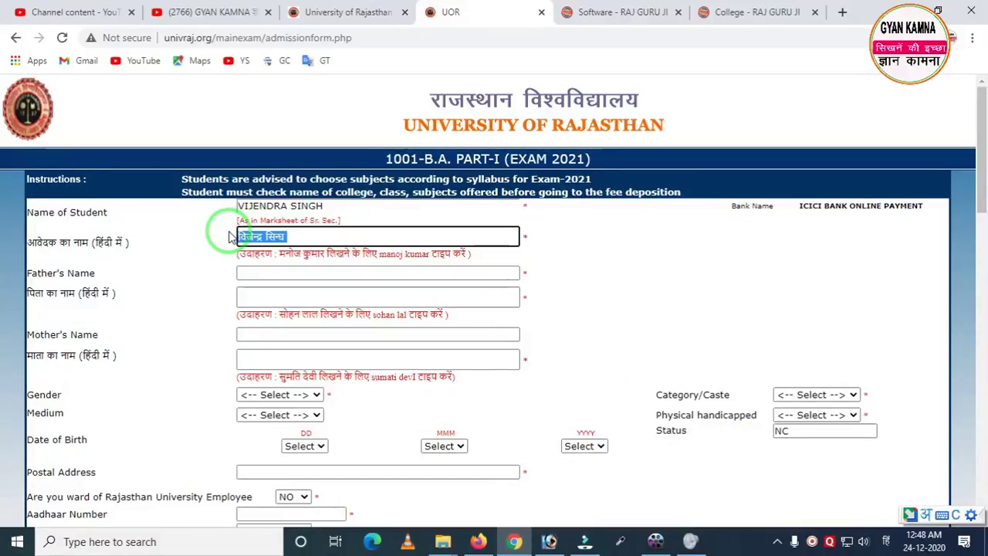
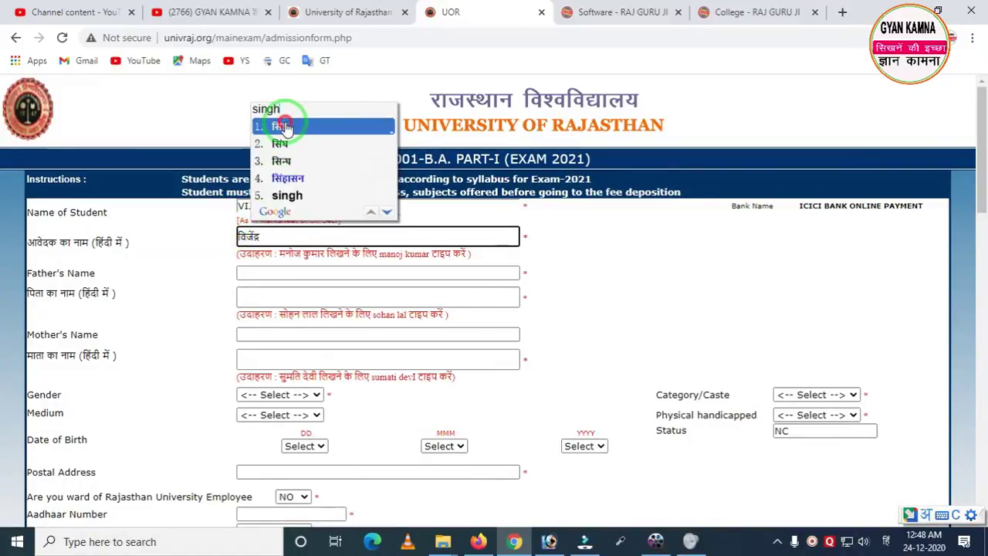
left_click(284, 124)
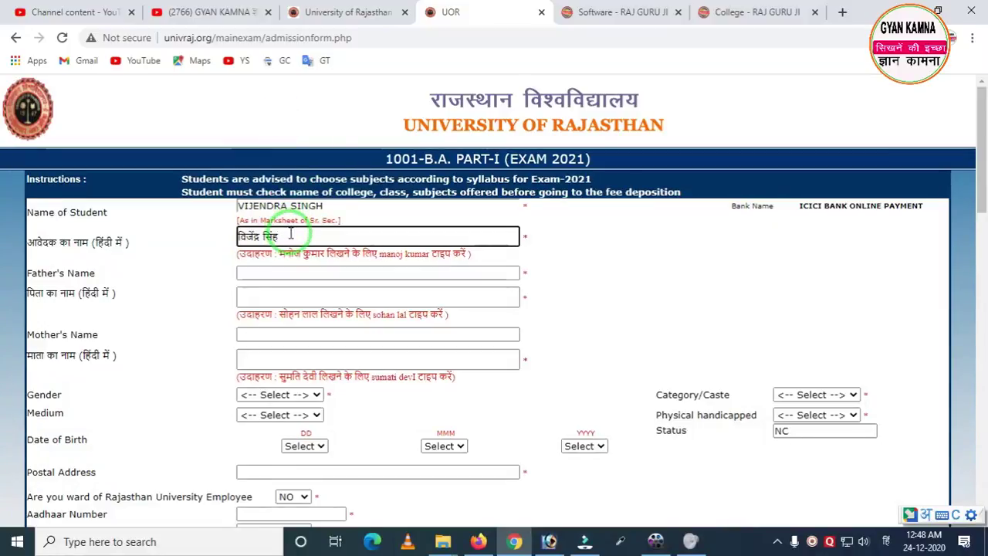
key("alt+shift")
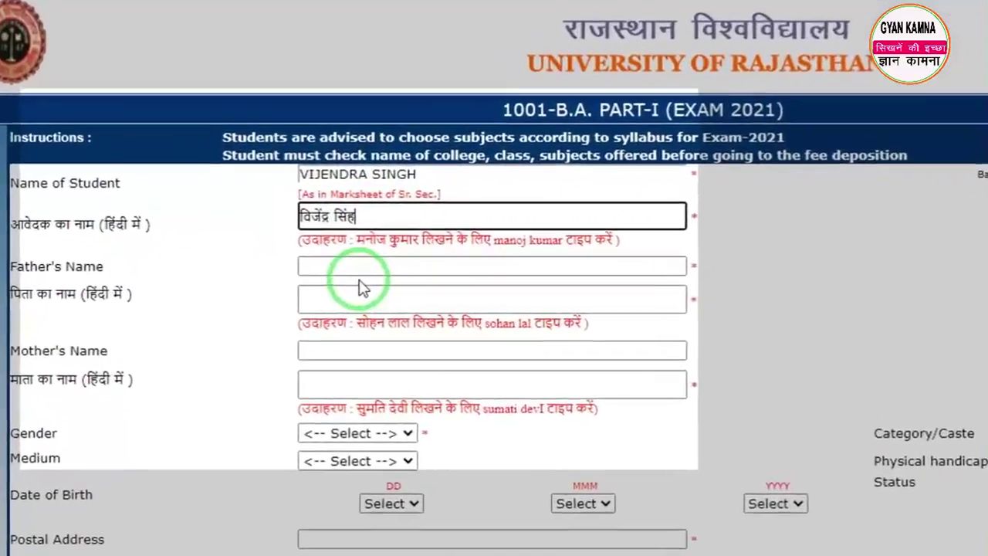
Step: Mark out the father's and mother's name fields with a screen-selection shortcut, then cancel it
key("ctrl+shift+3")
left_click_drag(372, 259, 574, 339)
mouse_move(343, 278)
left_mouse_down()
mouse_move(374, 351)
mouse_move(555, 407)
mouse_move(615, 413)
left_mouse_up()
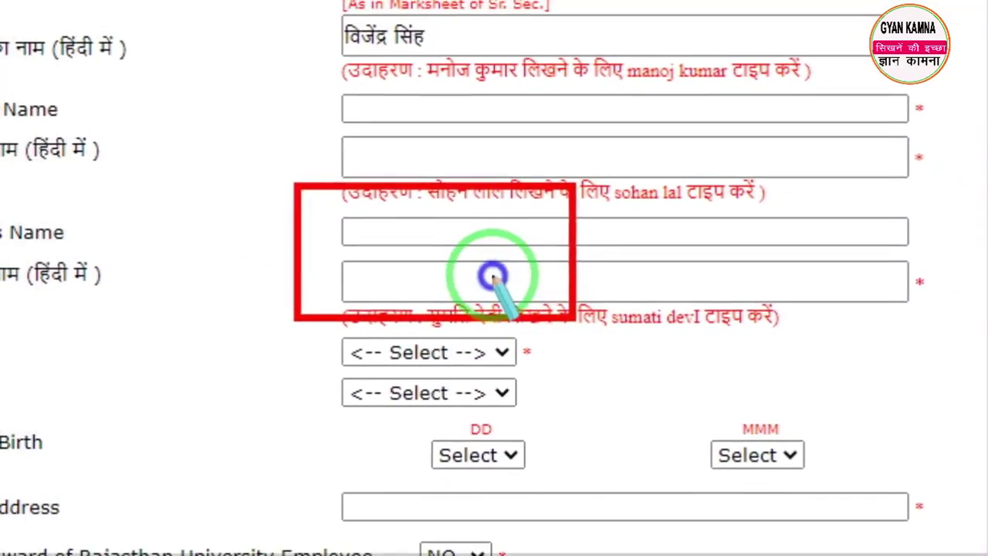
key("Escape")
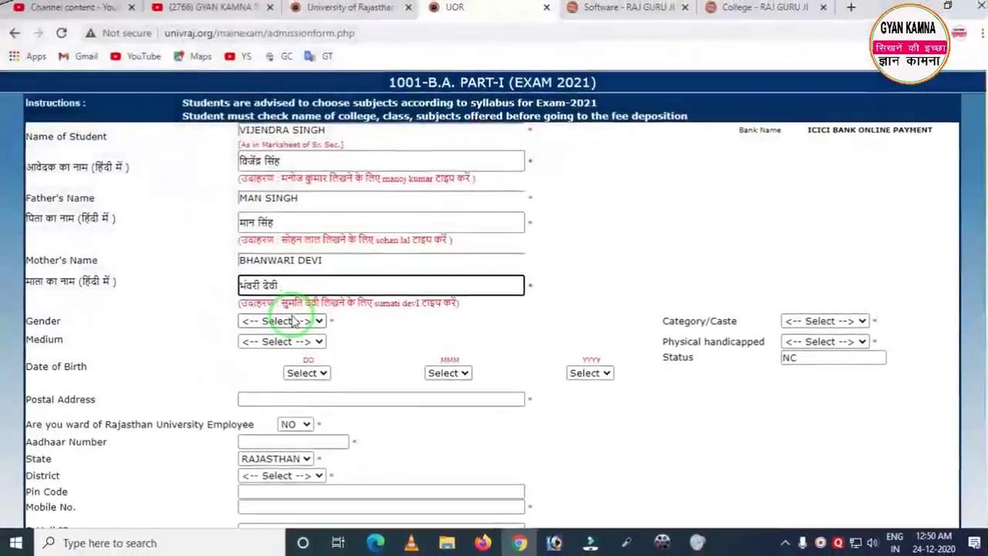
Step: Set the gender to MALE and the medium to HINDI
left_click(293, 321)
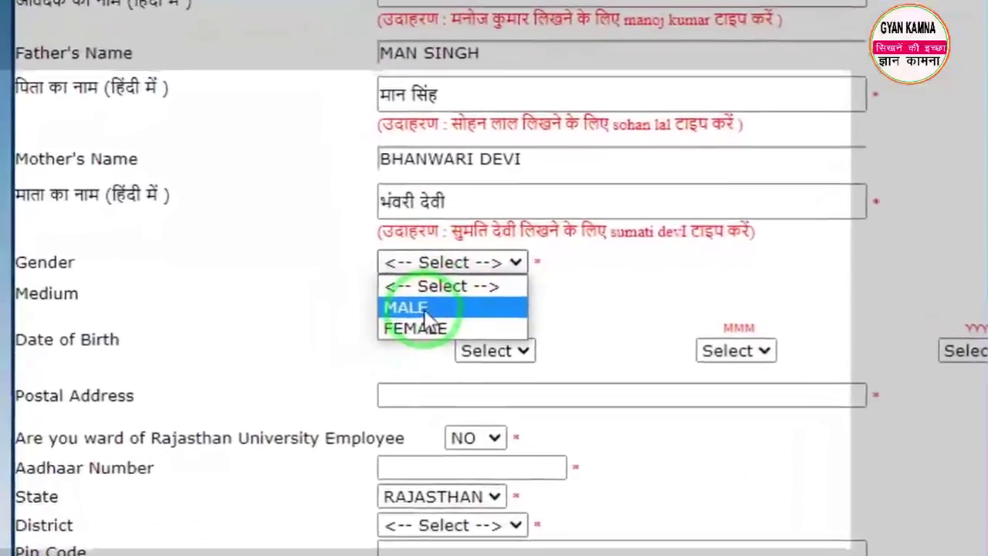
left_click(425, 312)
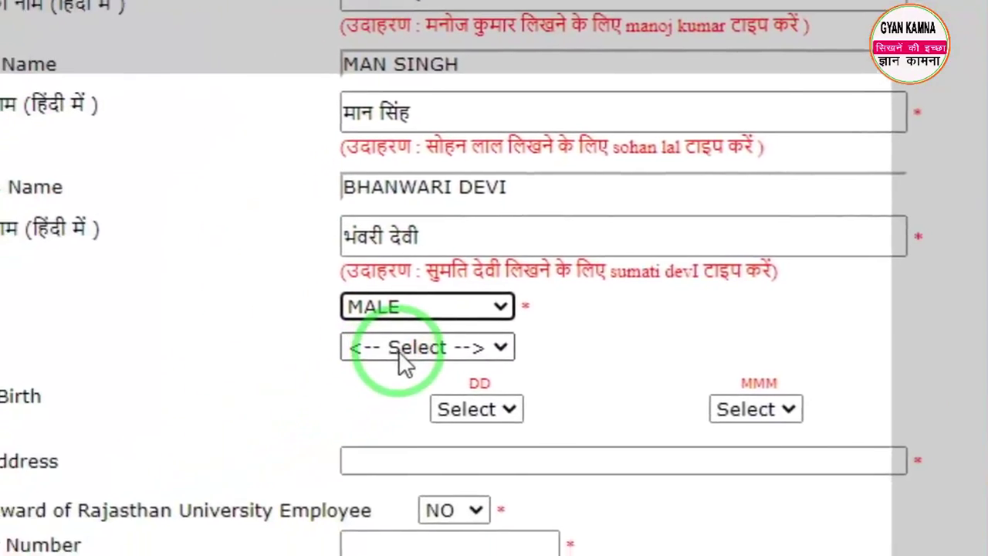
left_click(398, 350)
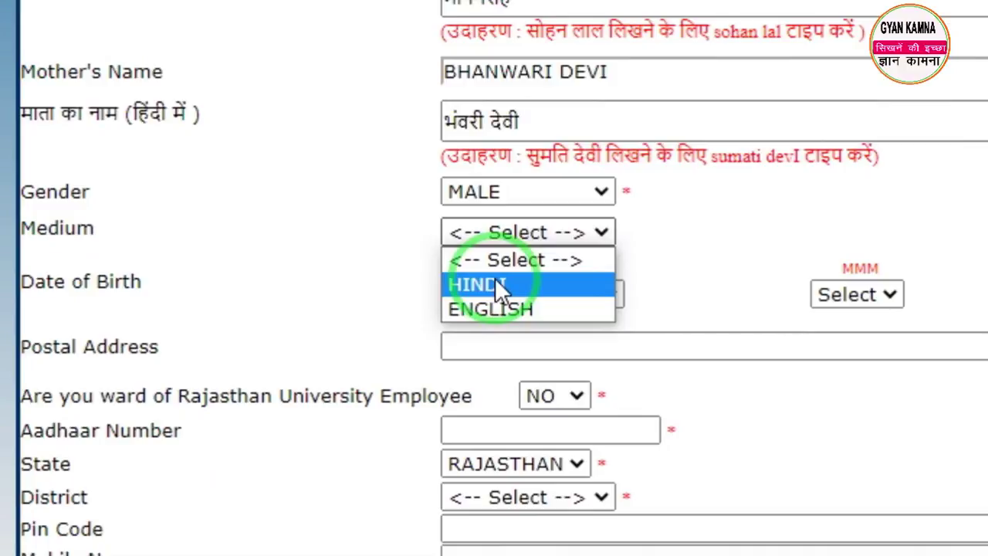
left_click(500, 288)
left_click(585, 297)
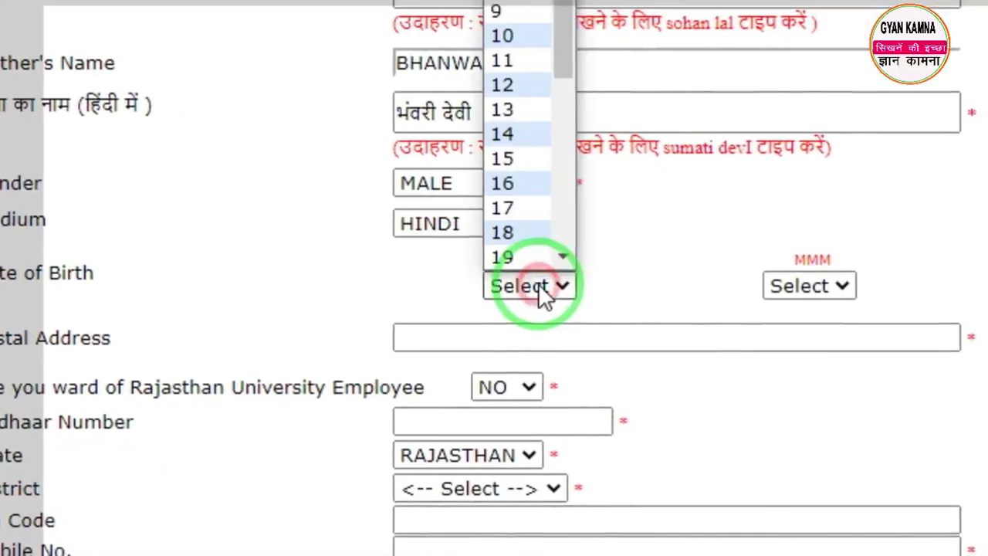
scroll(511, 213, "down", 1)
left_click(510, 209)
left_click(799, 286)
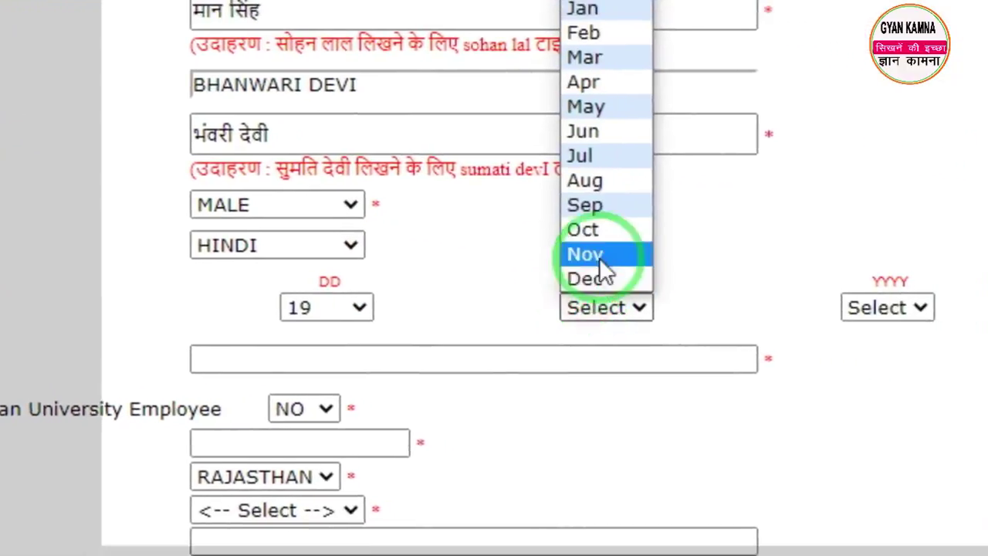
left_click(580, 156)
left_click(887, 307)
scroll(888, 203, "down", 5)
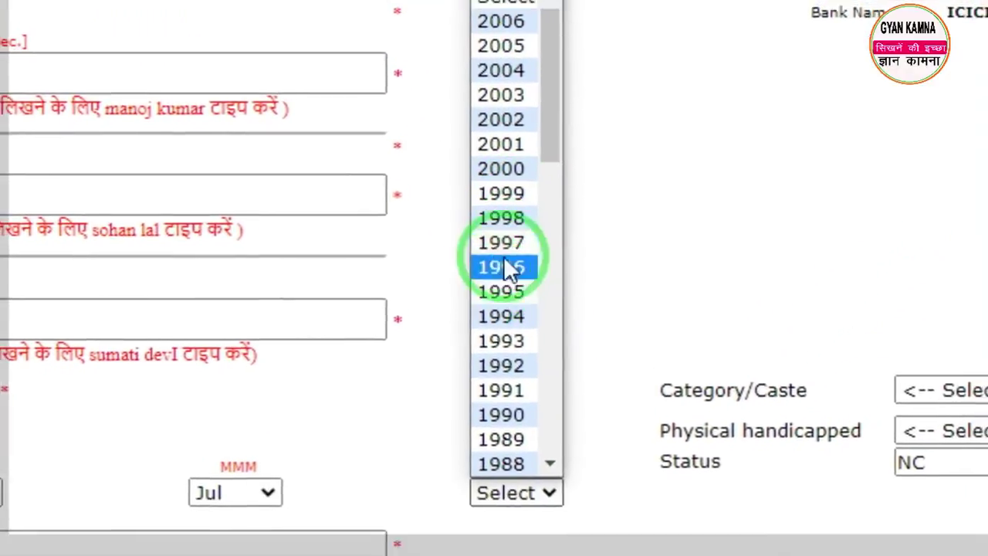
left_click(603, 56)
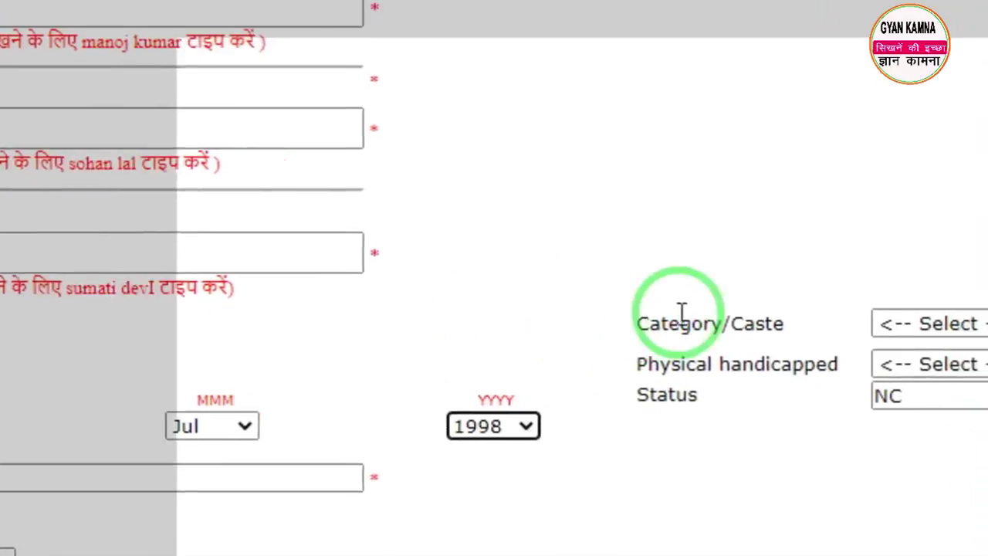
Step: Set the category to OBC and physical handicap to NONE
left_click(918, 324)
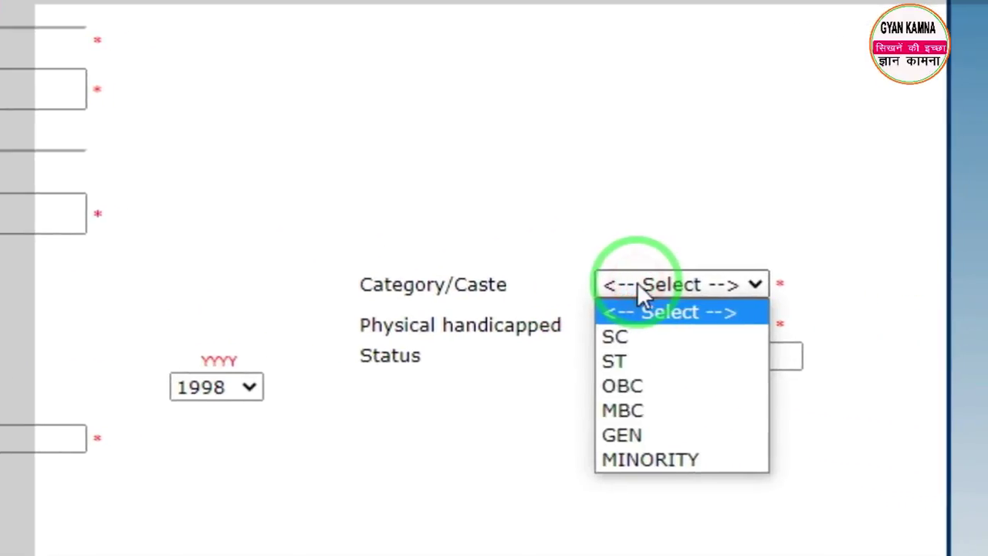
left_click(626, 385)
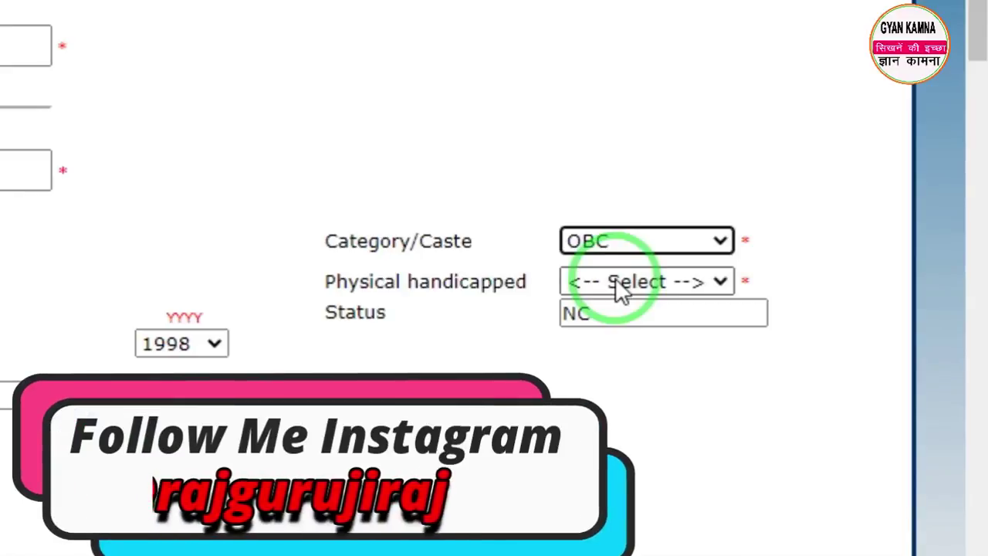
left_click(616, 282)
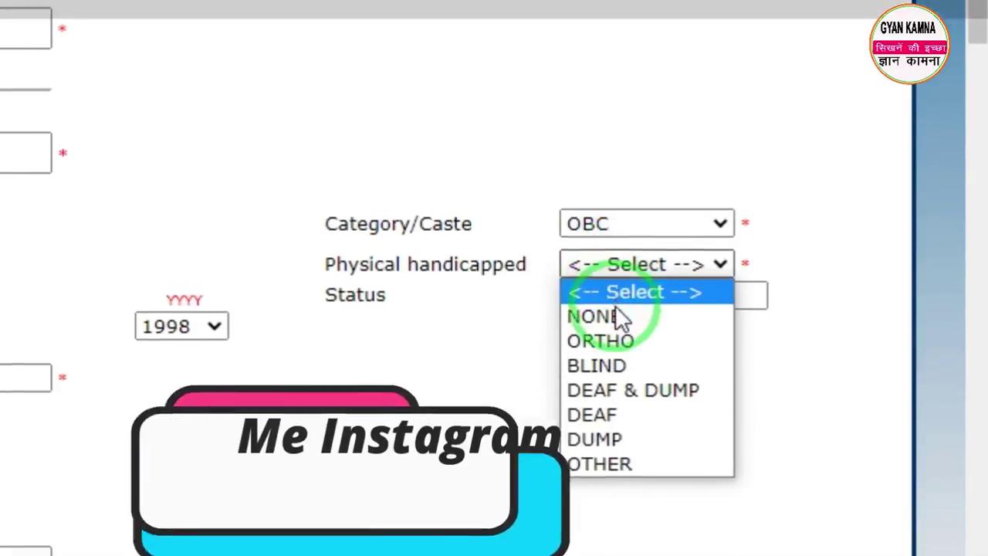
left_click(618, 317)
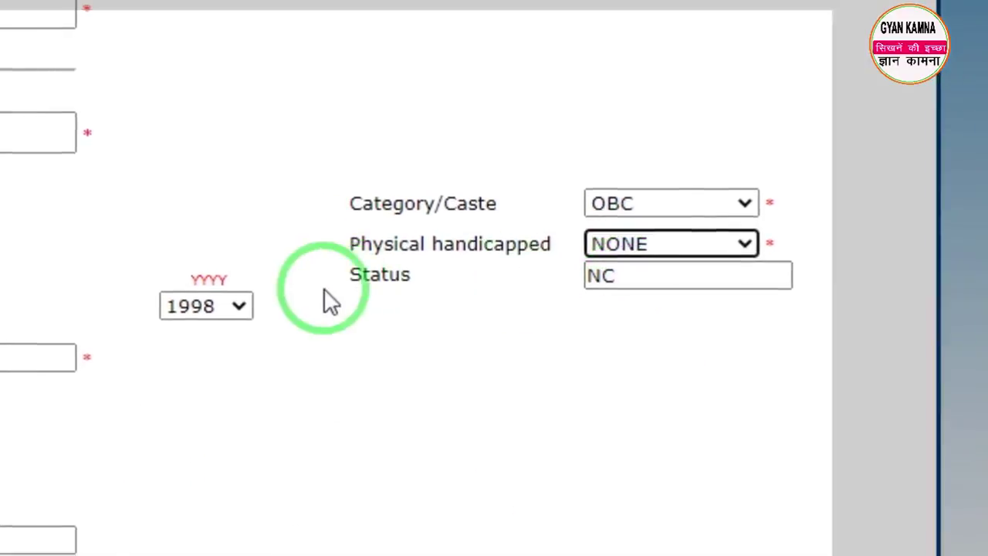
left_click(35, 359)
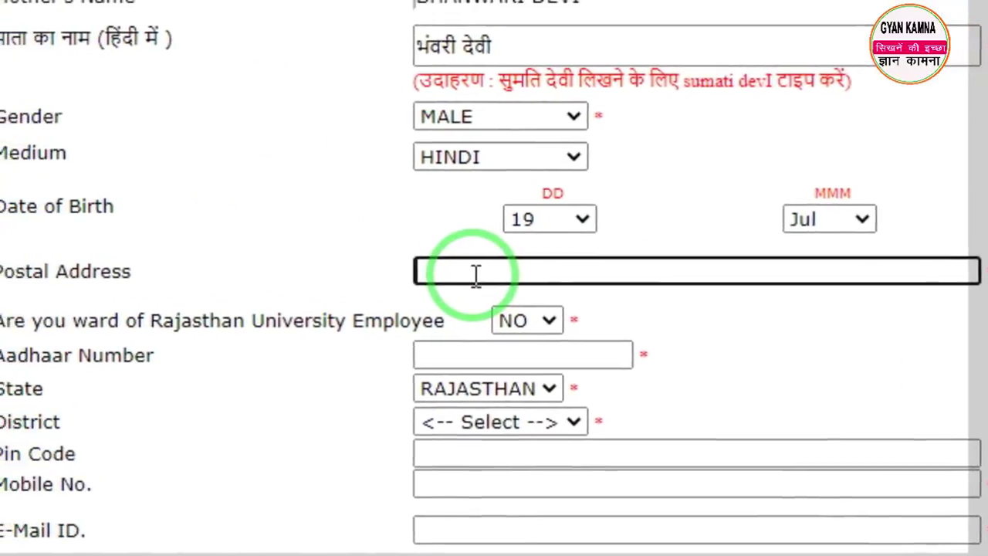
scroll(474, 274, "down", 3)
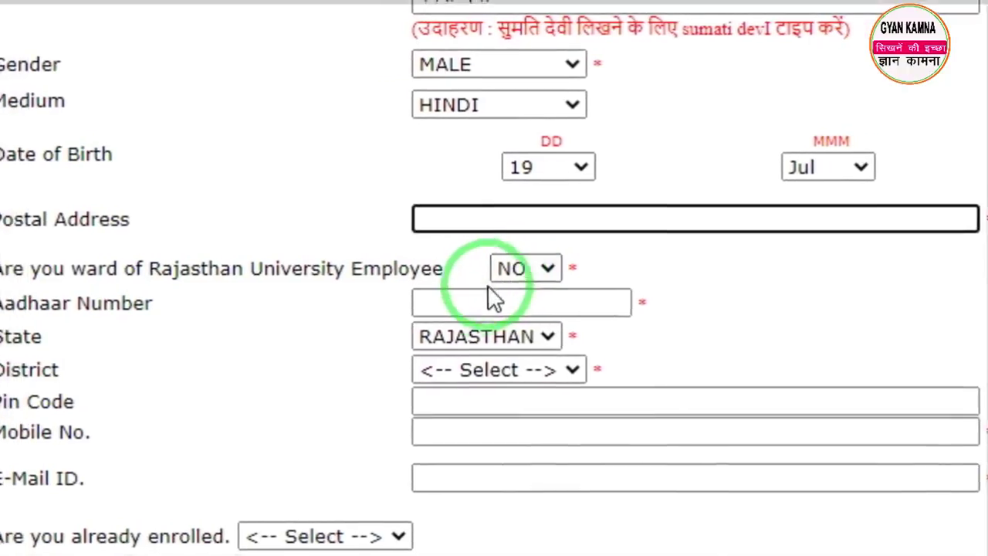
left_click(468, 302)
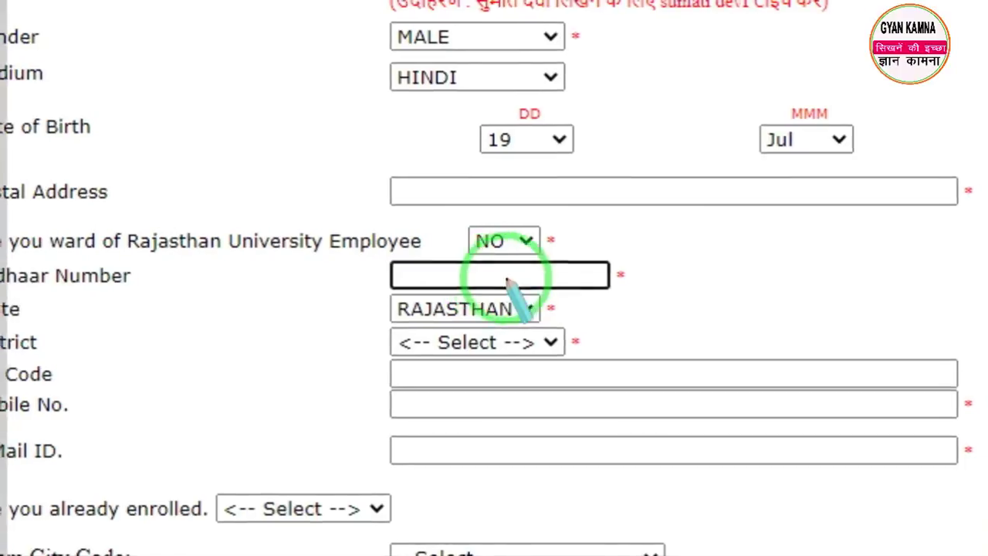
left_click(568, 260)
mouse_move(534, 244)
left_mouse_down()
mouse_move(537, 271)
mouse_move(586, 318)
mouse_move(605, 317)
left_mouse_up()
right_click(606, 318)
left_click_drag(381, 193, 439, 247)
right_click(538, 286)
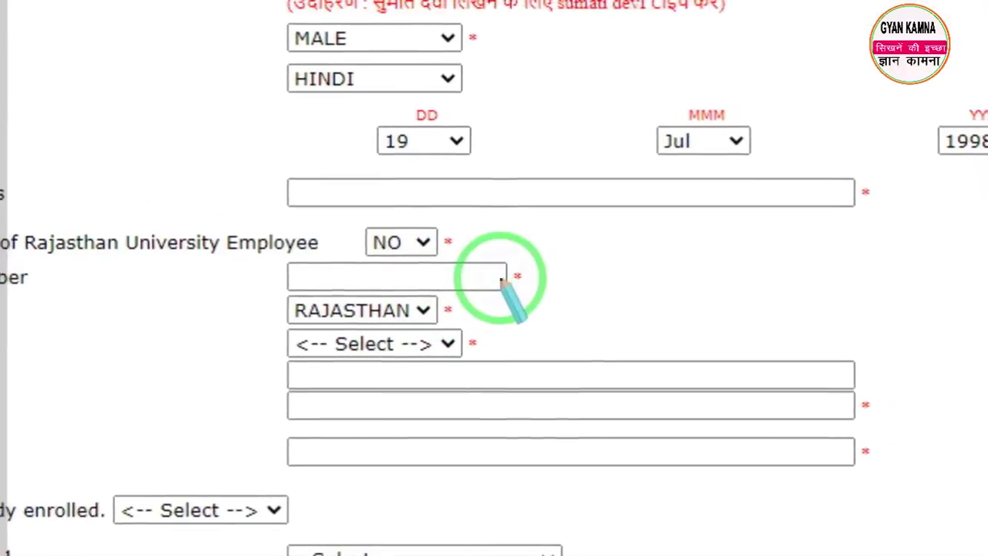
left_click(498, 278)
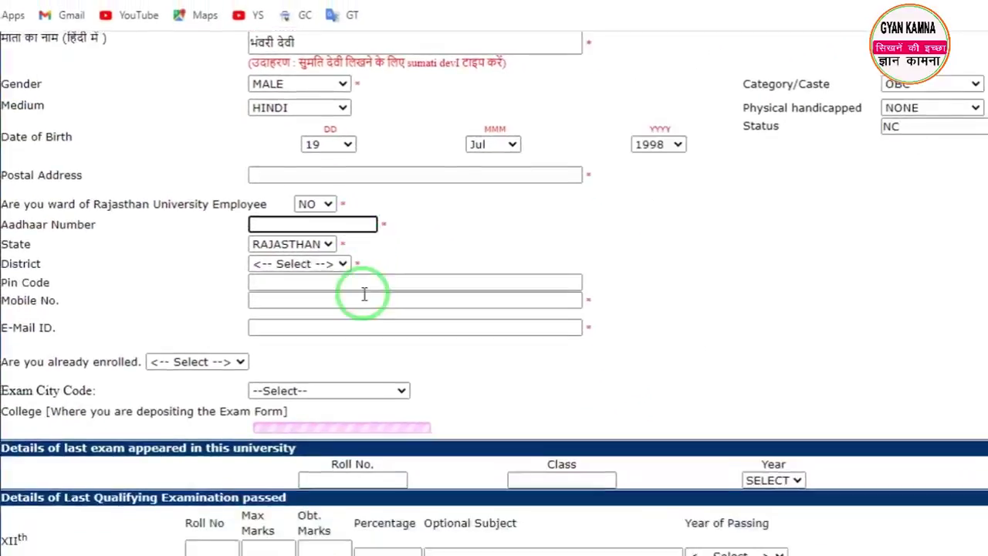
Step: Choose JAIPUR as the district and fill in the pin code
left_click(276, 259)
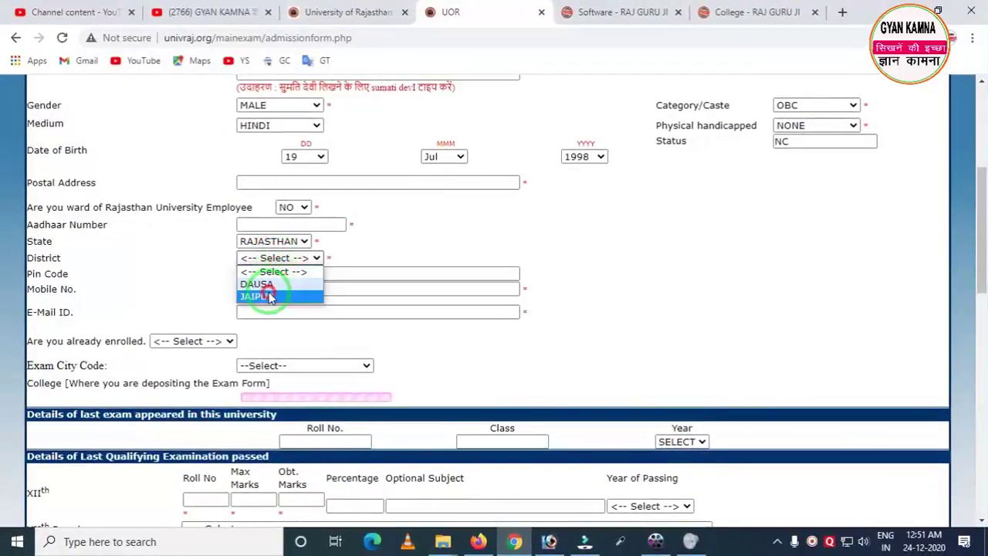
left_click(268, 297)
left_click(266, 275)
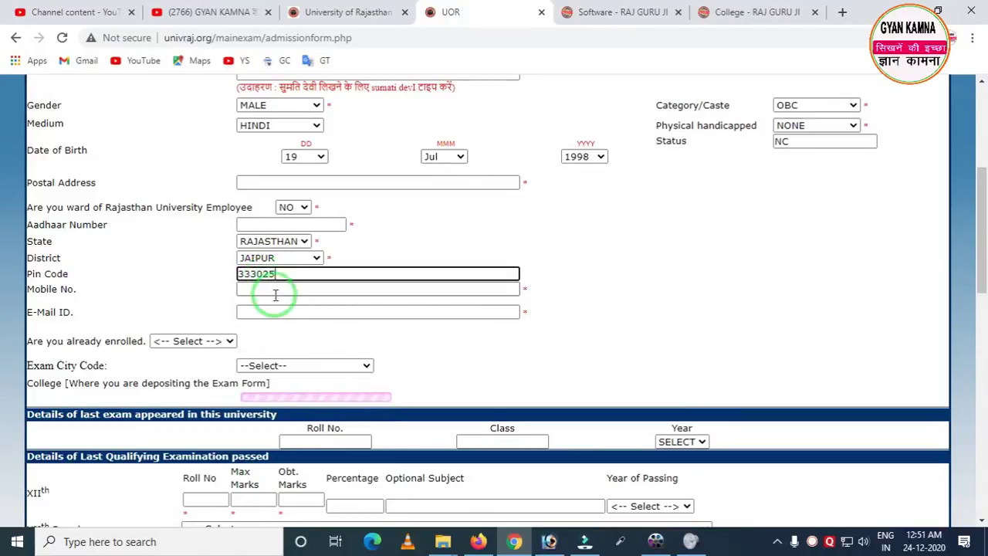
left_click(255, 288)
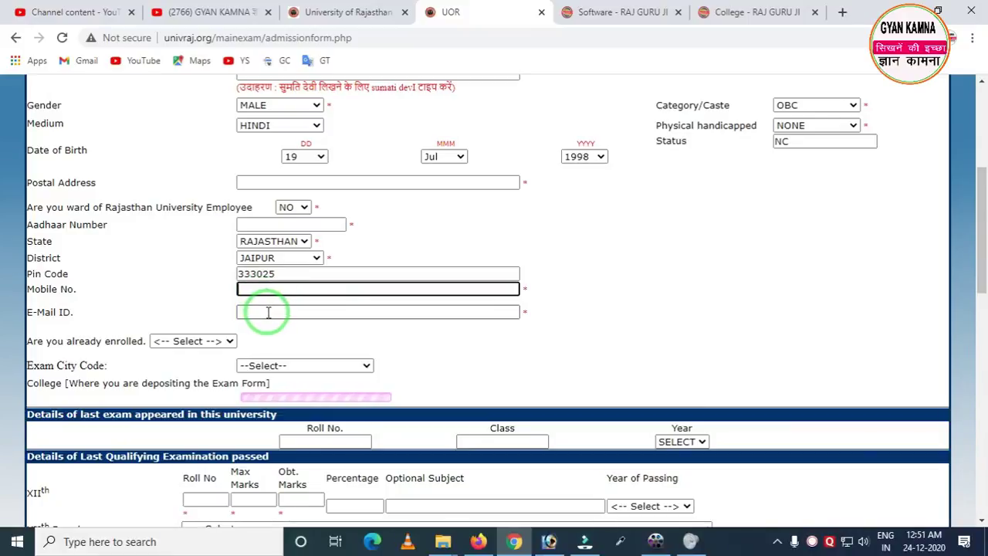
key("ctrl+alt+d")
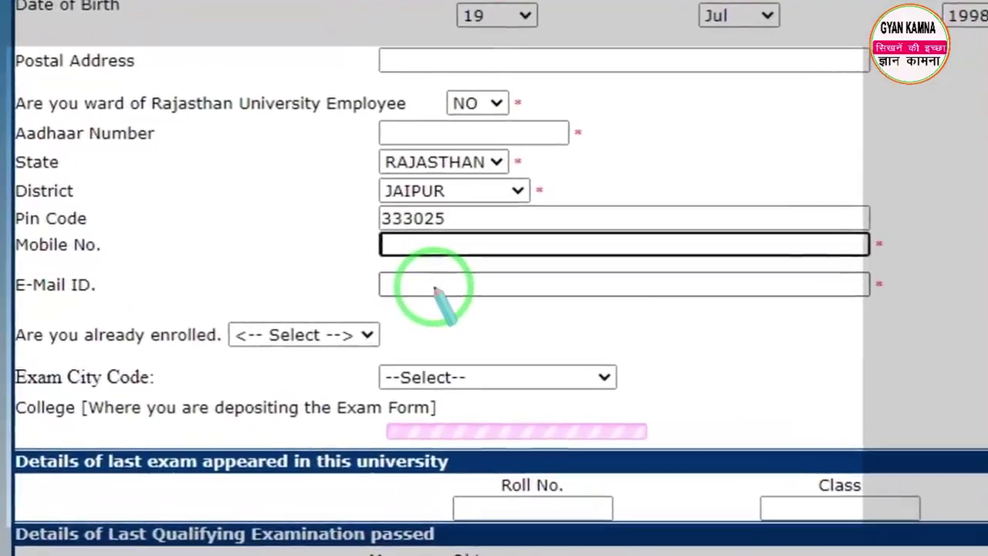
mouse_move(335, 262)
left_mouse_down()
mouse_move(378, 308)
mouse_move(463, 308)
left_mouse_up()
right_click(539, 286)
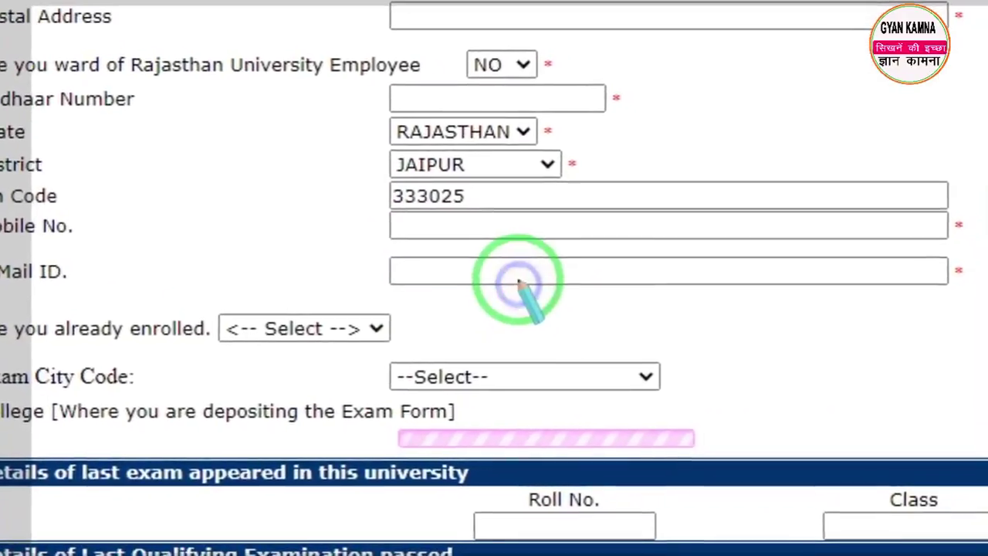
key("Escape")
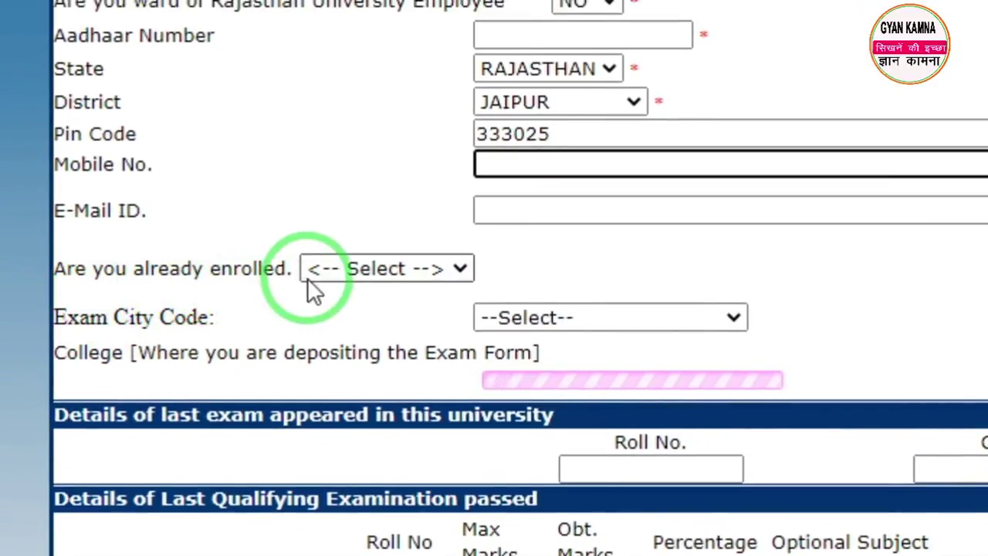
Step: Answer NO to already enrolled and choose CHOMU as the exam city code
left_click(360, 275)
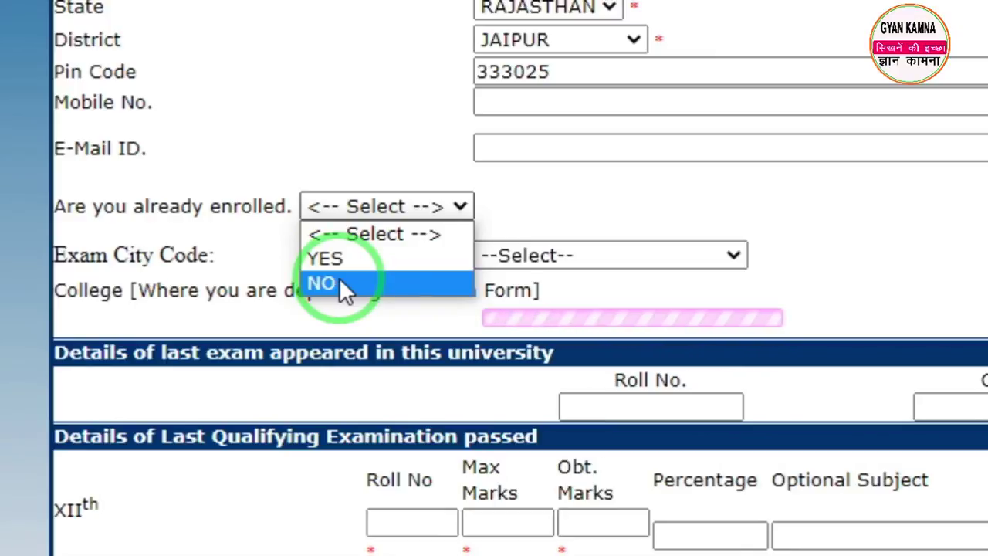
left_click(340, 283)
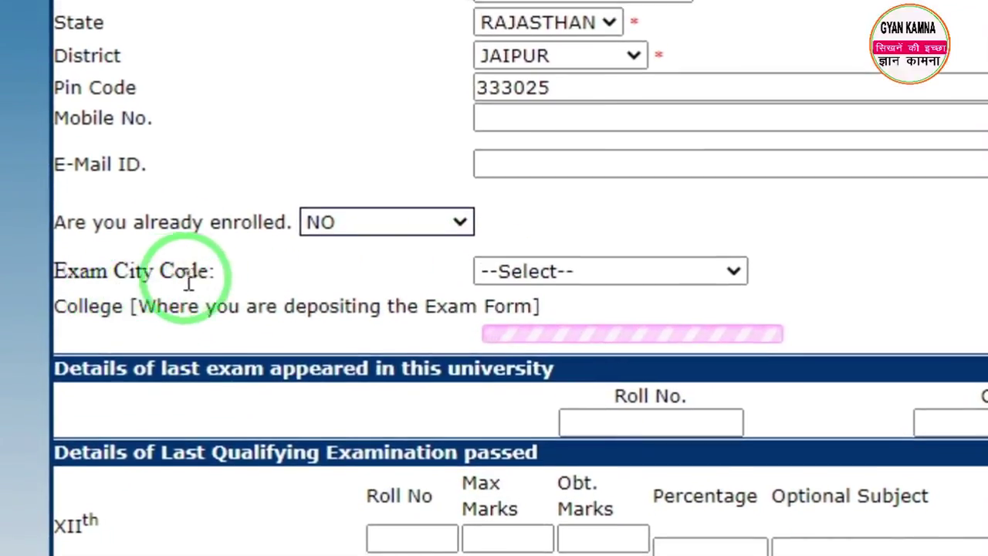
left_click(501, 273)
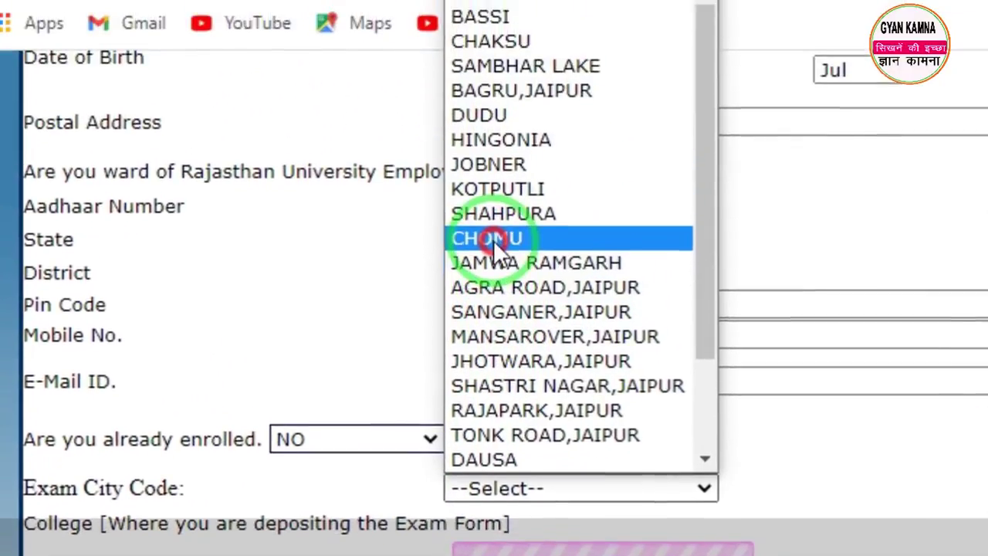
left_click(491, 239)
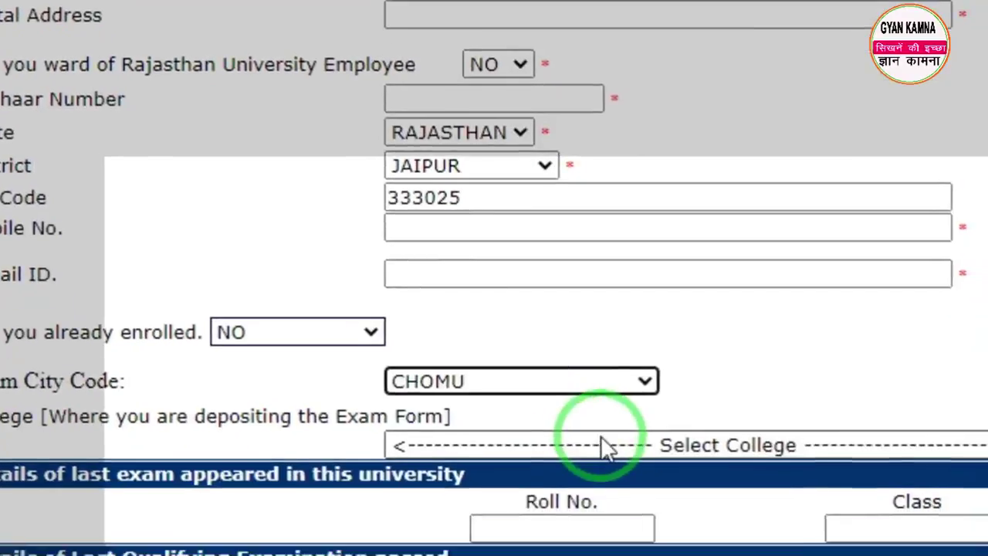
left_click(663, 555)
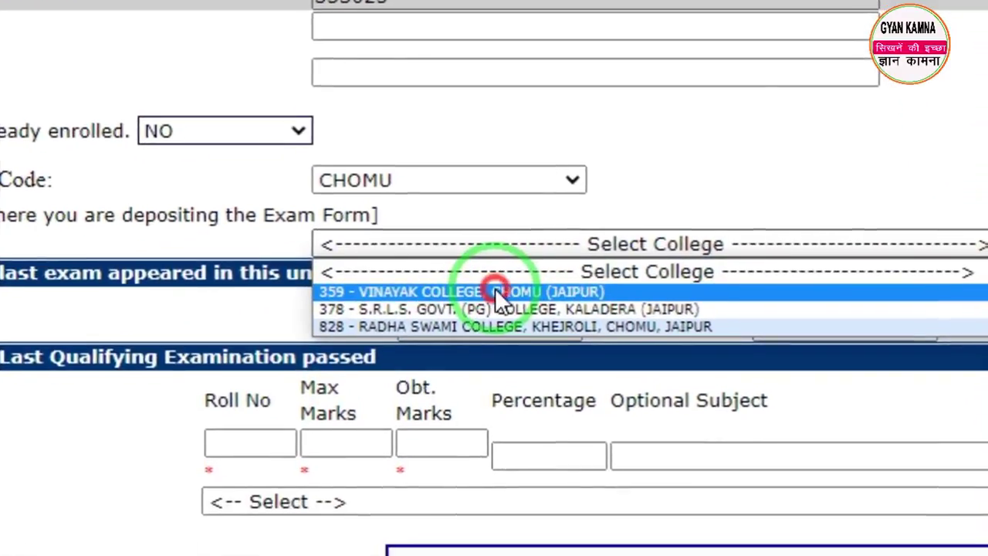
Step: Select 359 - VINAYAK COLLEGE as the exam college and step through the XIIth detail boxes
left_click(501, 375)
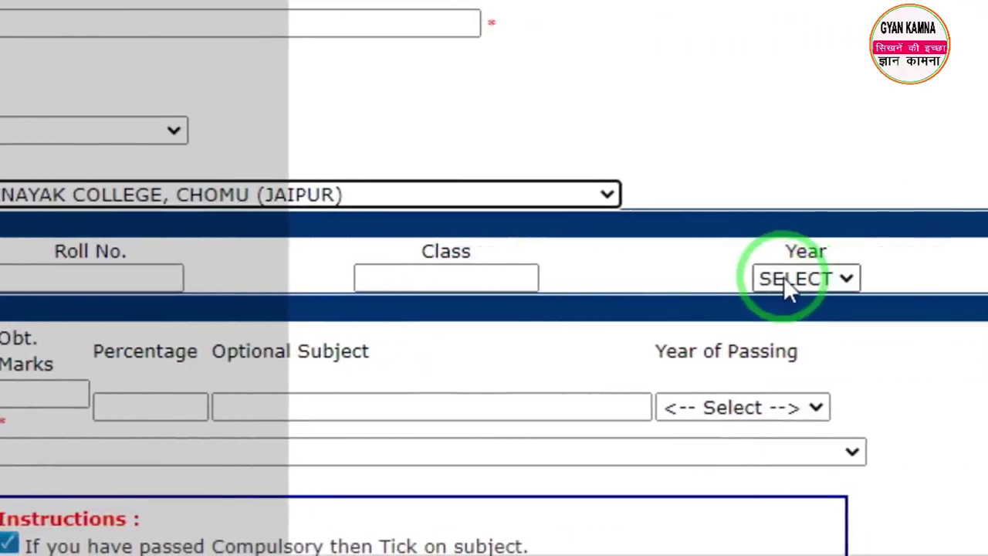
left_click(785, 280)
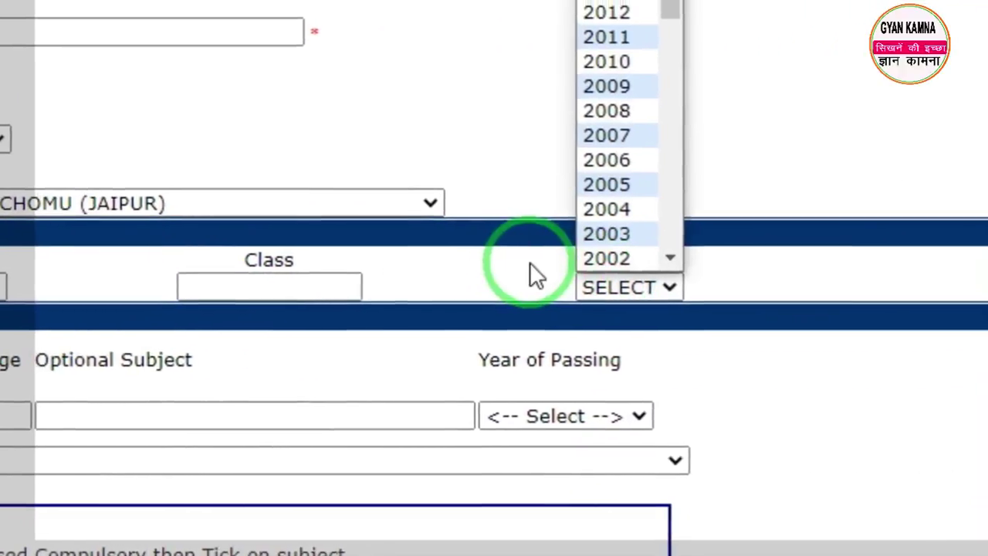
left_click(705, 262)
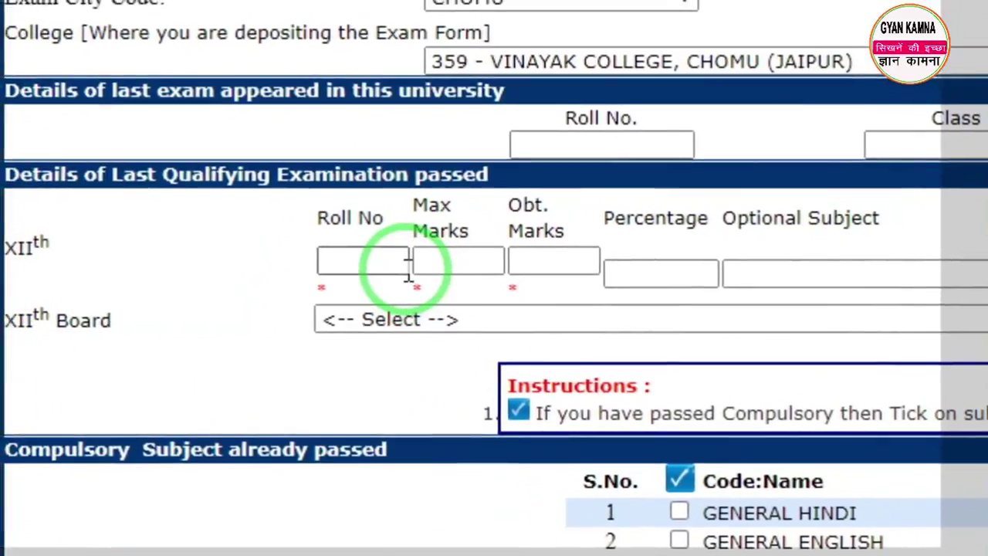
left_click(432, 272)
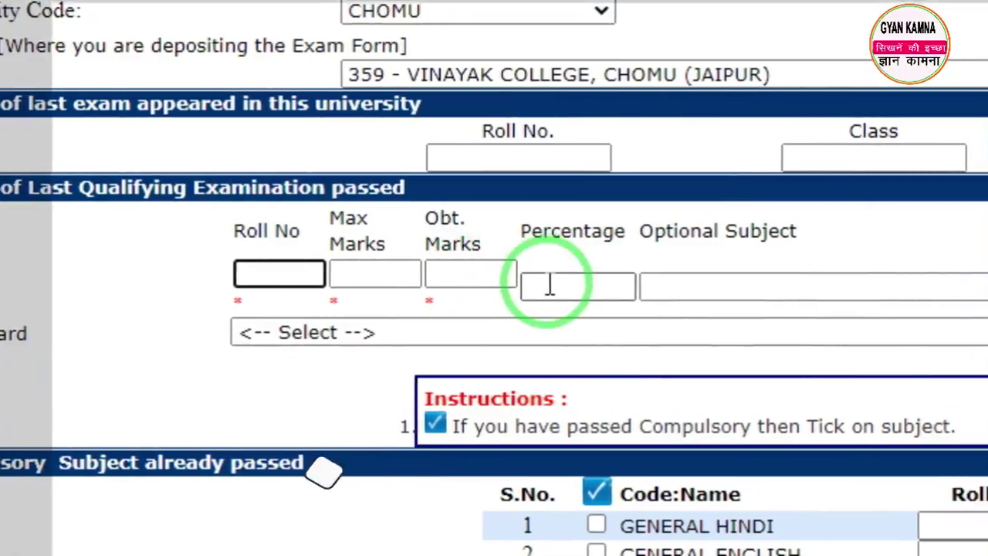
left_click(600, 285)
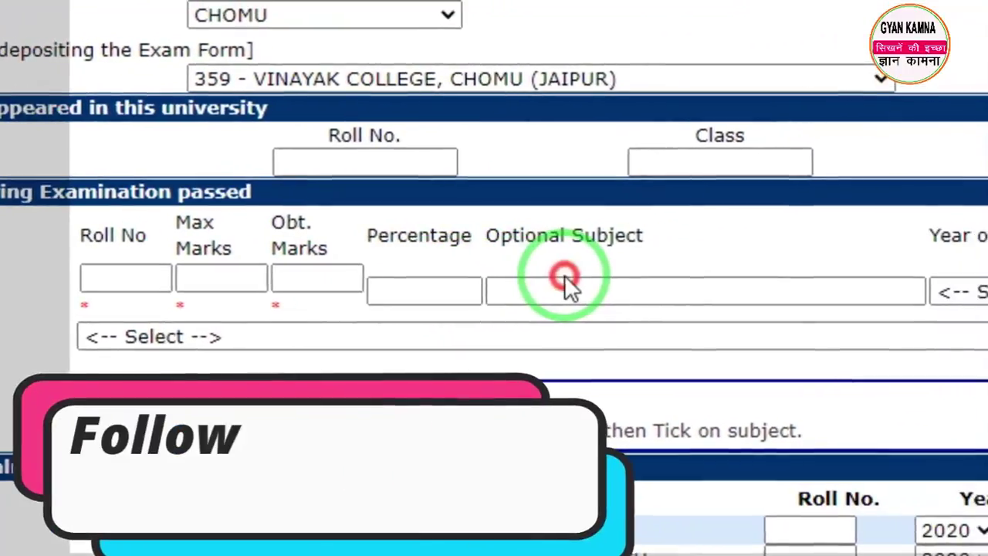
left_click(676, 283)
Step: Set the XIIth passing year to 2020 and board to BOARD OF SECONDARY EDUCATION RAJASTHAN
left_click(899, 291)
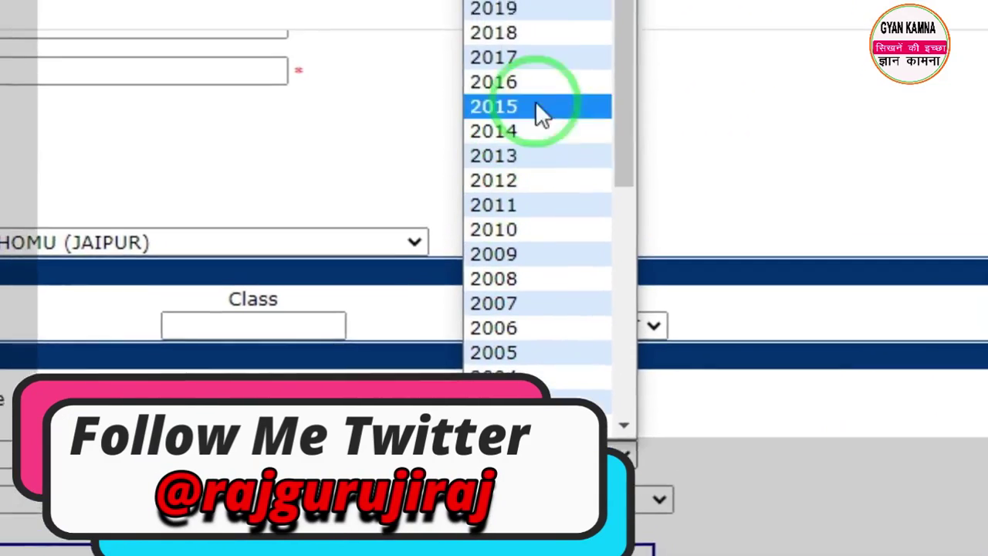
left_click(505, 36)
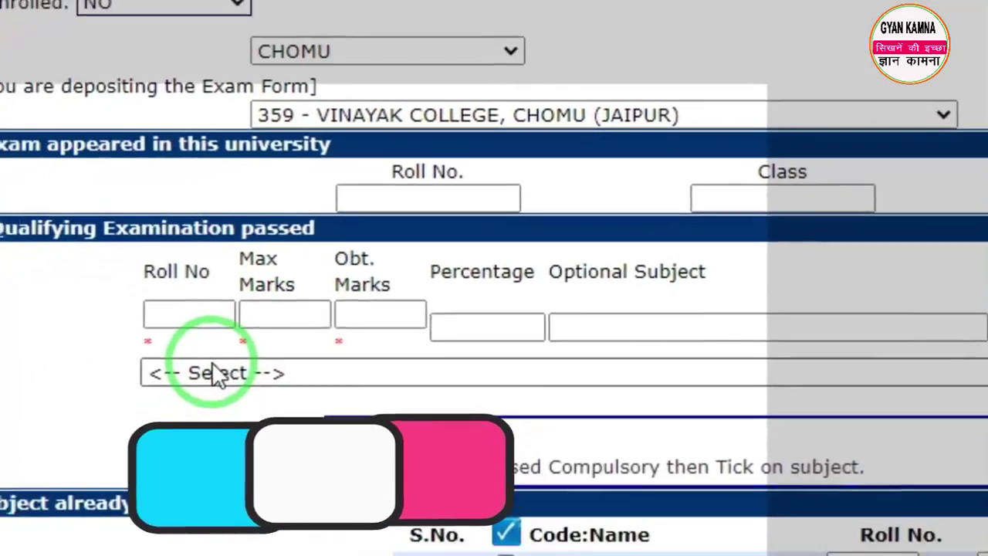
left_click(213, 370)
scroll(379, 308, "down", 3)
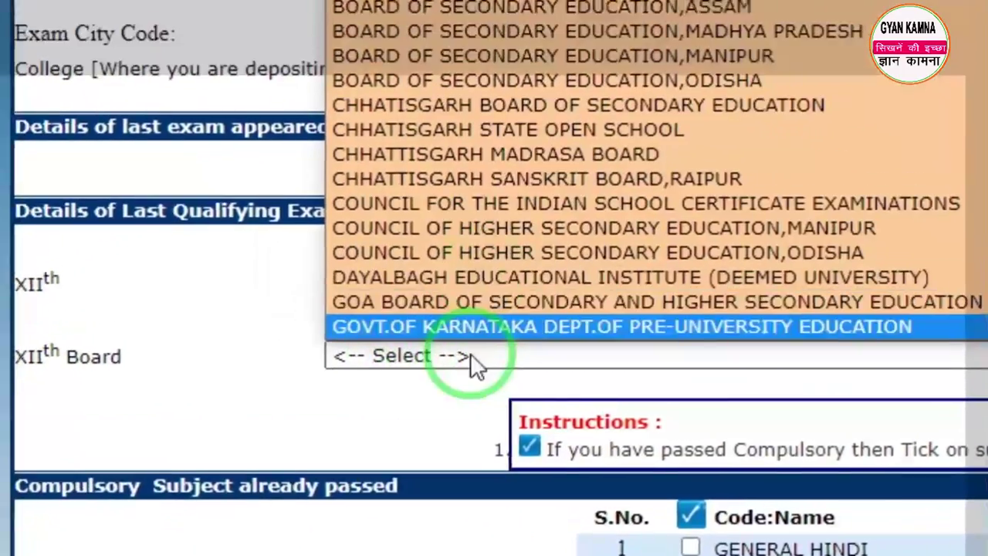
scroll(405, 306, "up", 3)
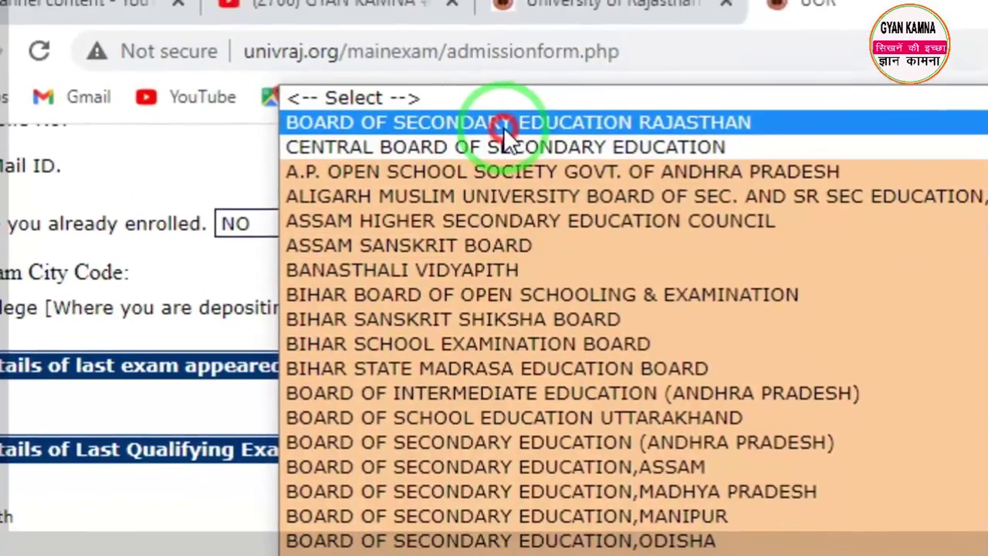
left_click(508, 104)
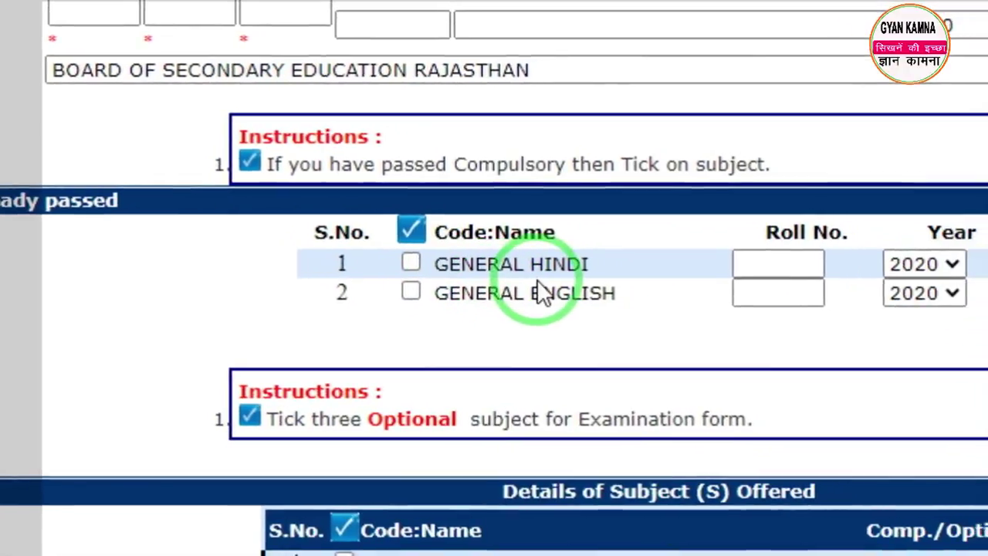
Step: Tick GENERAL HINDI (1001) and GENERAL ENGLISH (1003) as compulsory subjects
left_click(417, 260)
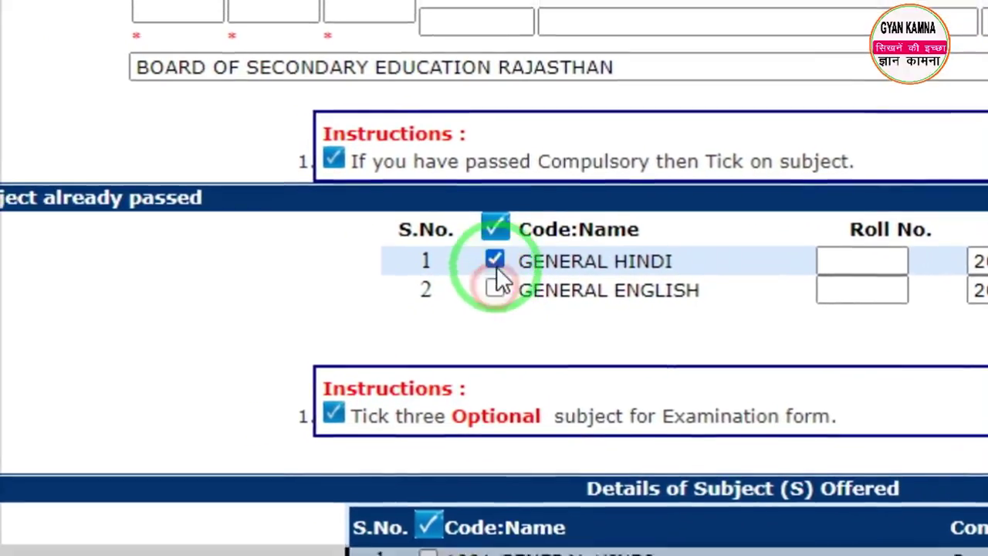
left_click(494, 261)
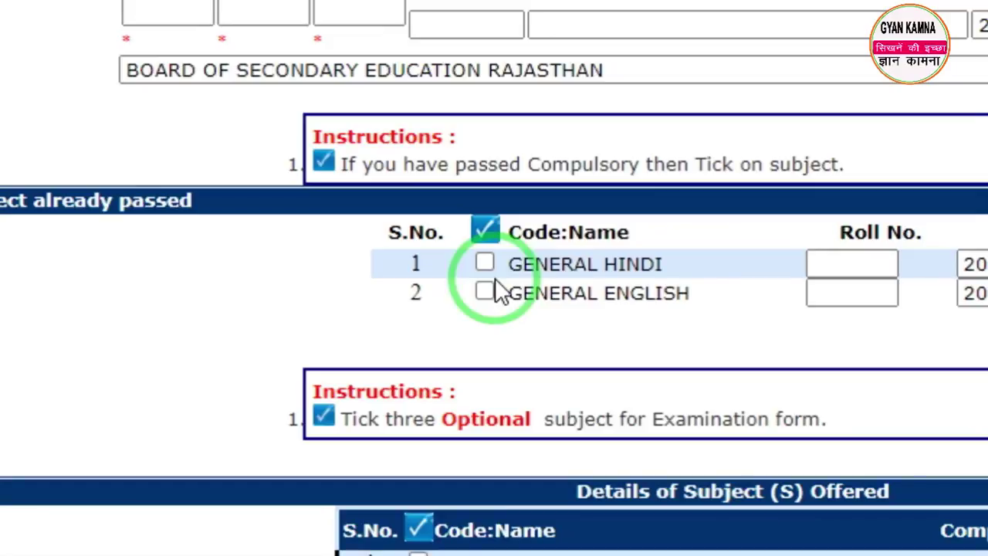
scroll(498, 287, "down", 3)
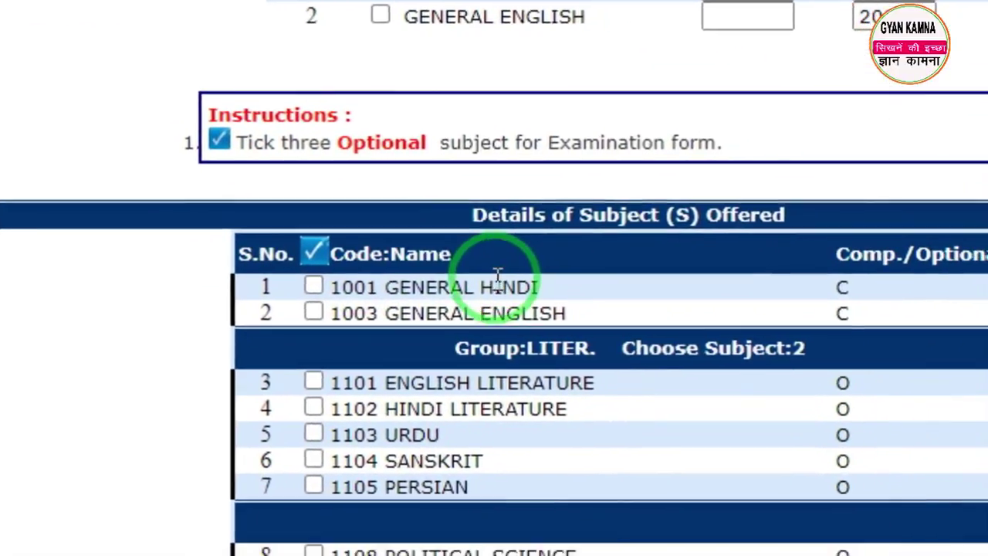
scroll(498, 275, "down", 2)
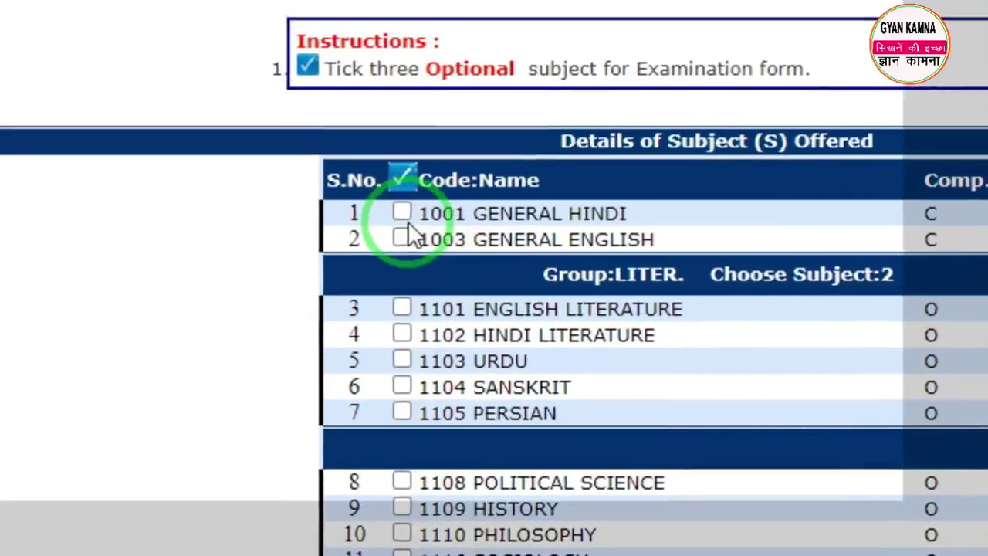
left_click(355, 182)
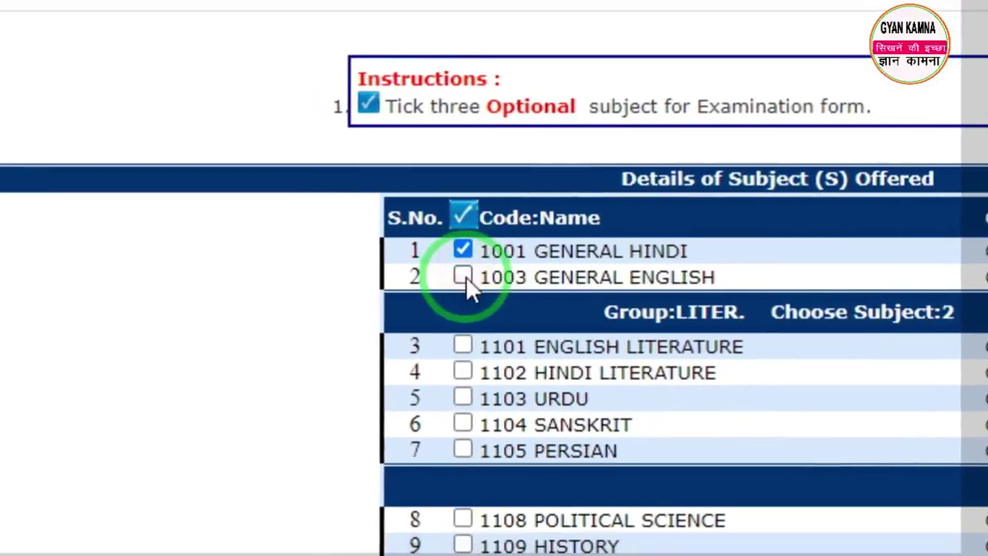
left_click(355, 208)
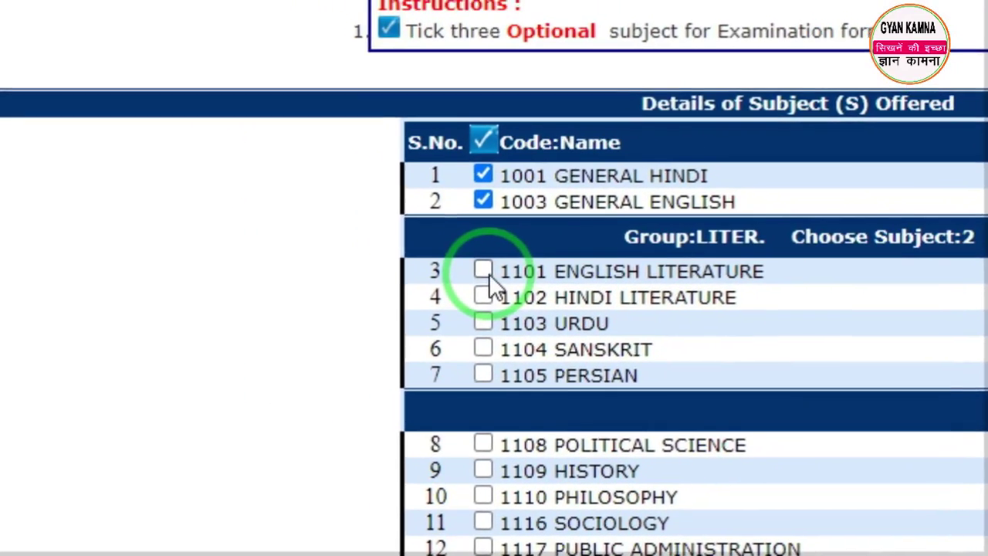
Step: Choose English Literature, Hindi Literature and Political Science as optional subjects; HISTORY is rejected by the limit
left_click(484, 271)
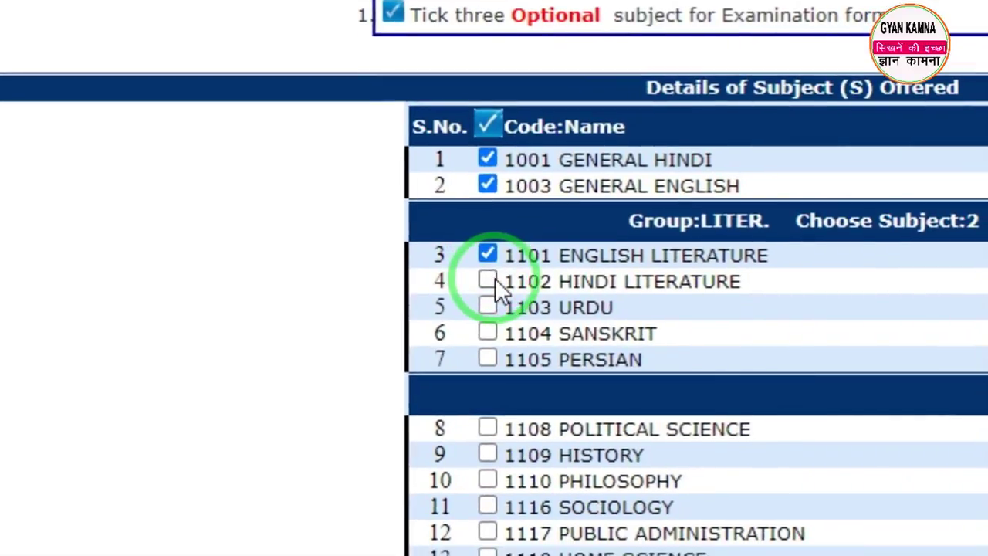
left_click(491, 280)
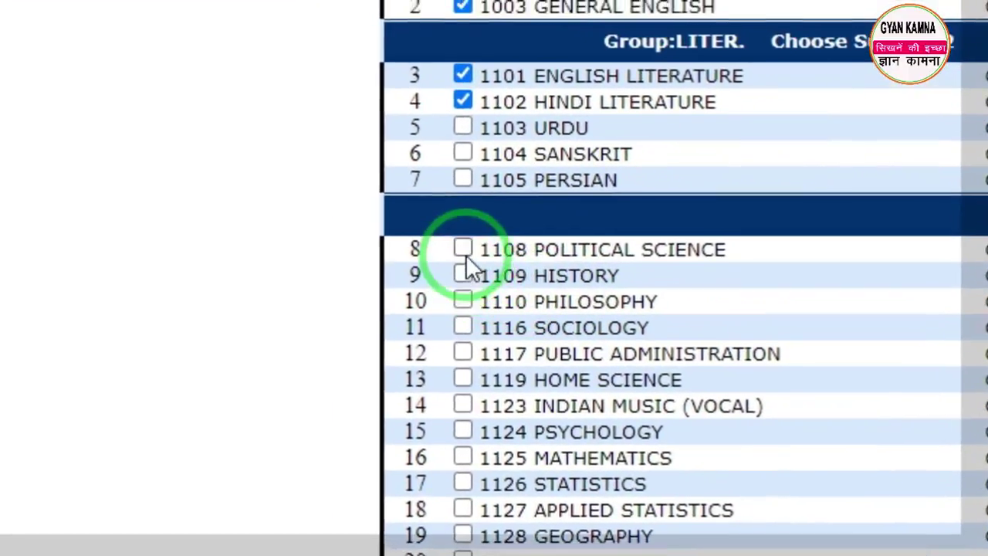
left_click(417, 239)
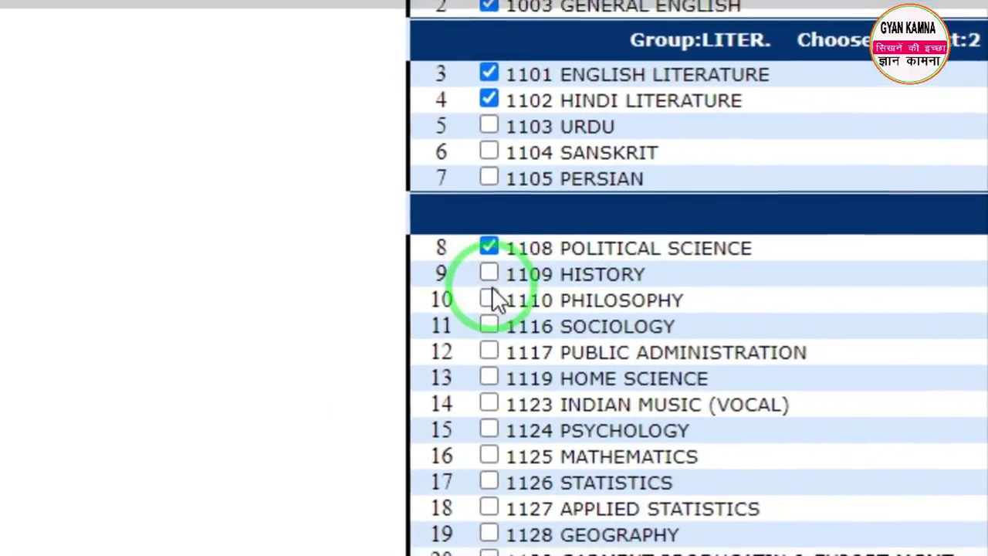
left_click(479, 288)
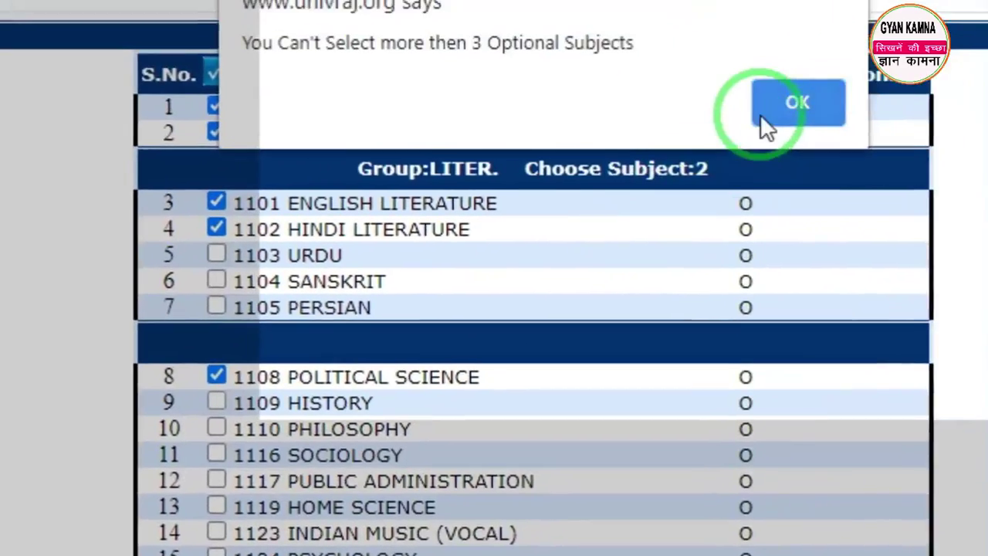
left_click(760, 116)
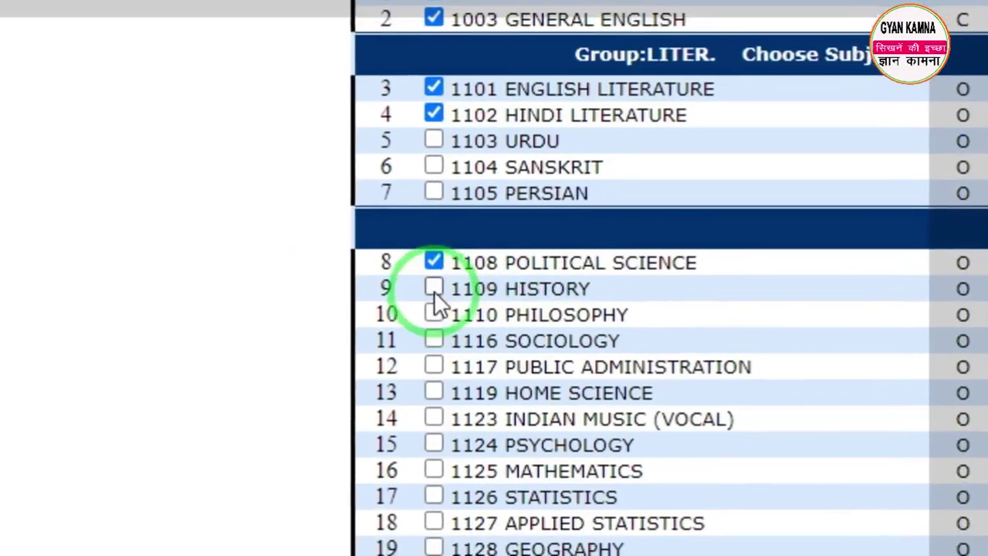
left_click(391, 303)
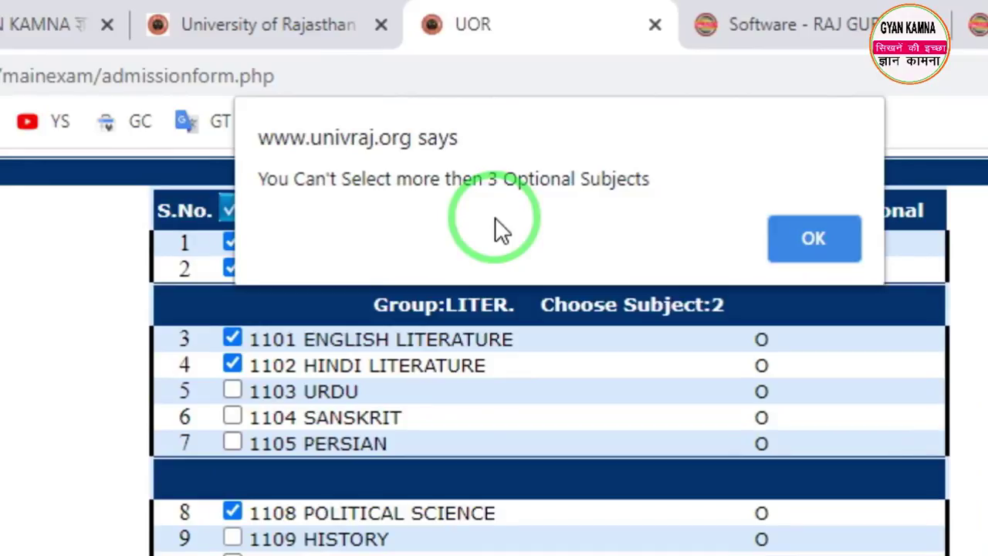
left_click(796, 246)
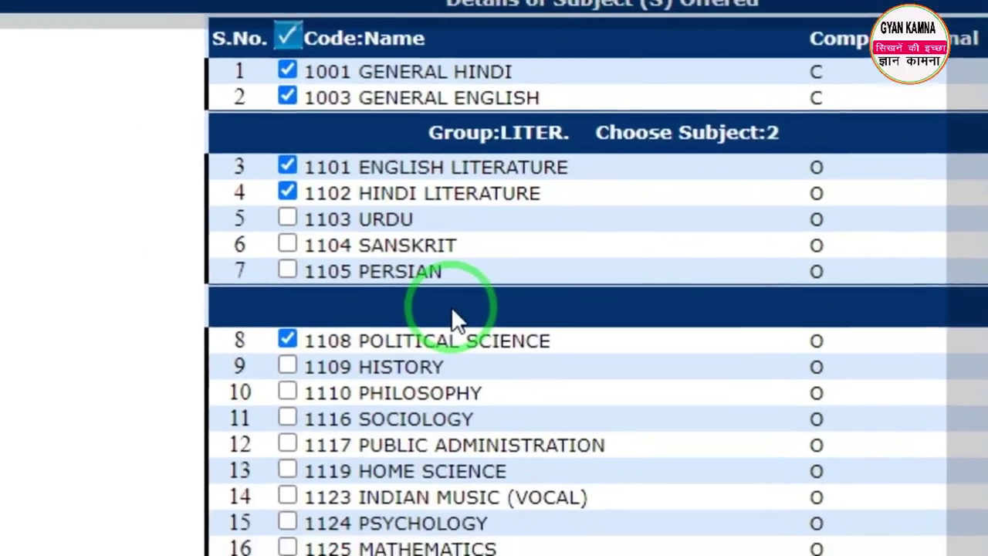
scroll(454, 313, "down", 3)
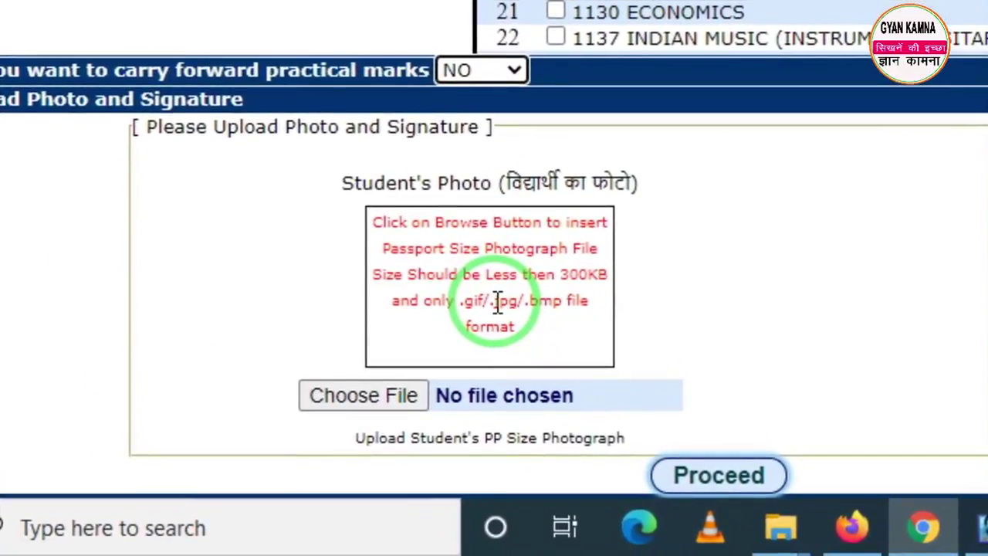
Step: Attach img50.jpg as the student's photo and sing 20 kb.jpg as the signature
key("ctrl+alt+d")
mouse_move(521, 226)
left_mouse_down()
mouse_move(552, 307)
mouse_move(659, 324)
left_mouse_up()
right_click(574, 316)
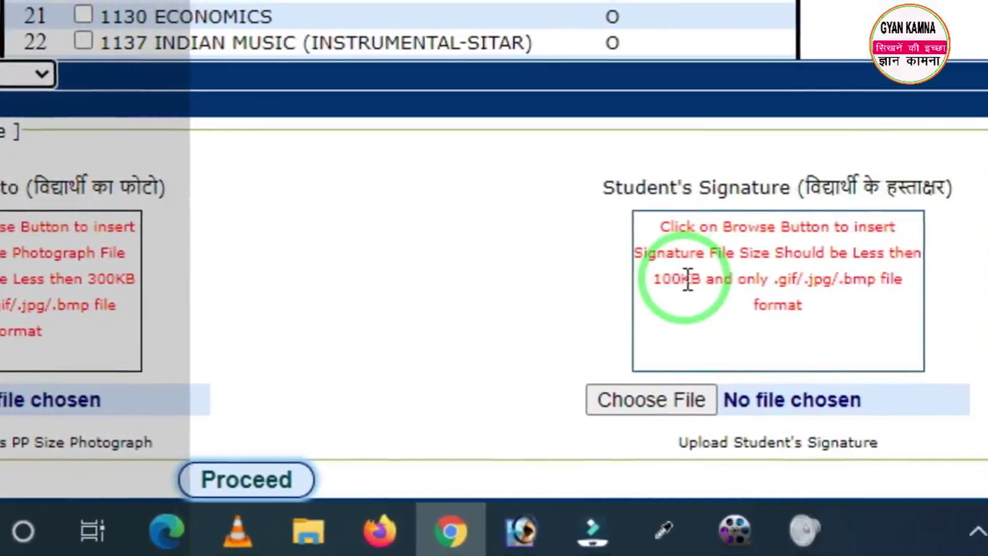
key("ctrl+alt+d")
left_click_drag(544, 165, 730, 341)
right_click(486, 326)
left_click_drag(369, 246, 386, 299)
left_click_drag(478, 302, 576, 342)
right_click(439, 305)
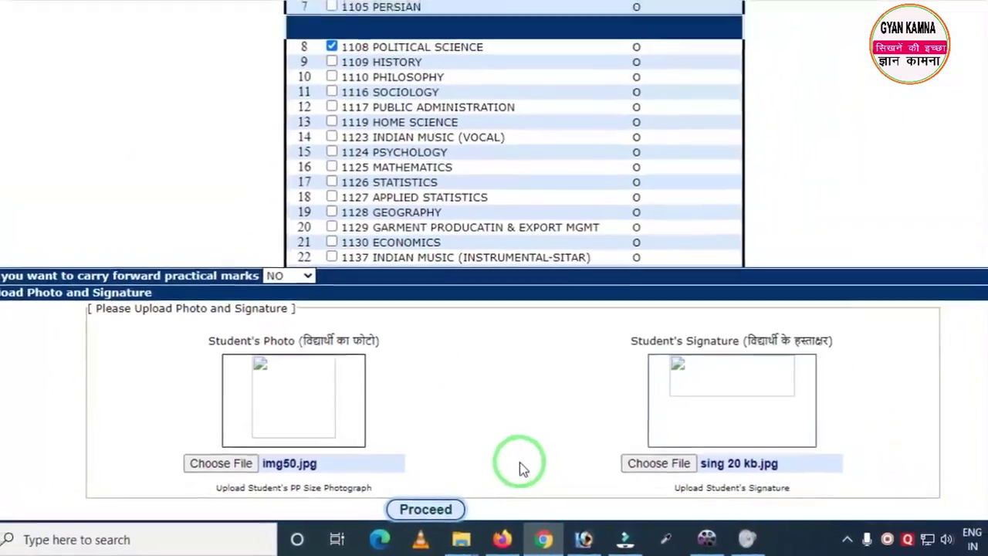
scroll(772, 452, "up", 10)
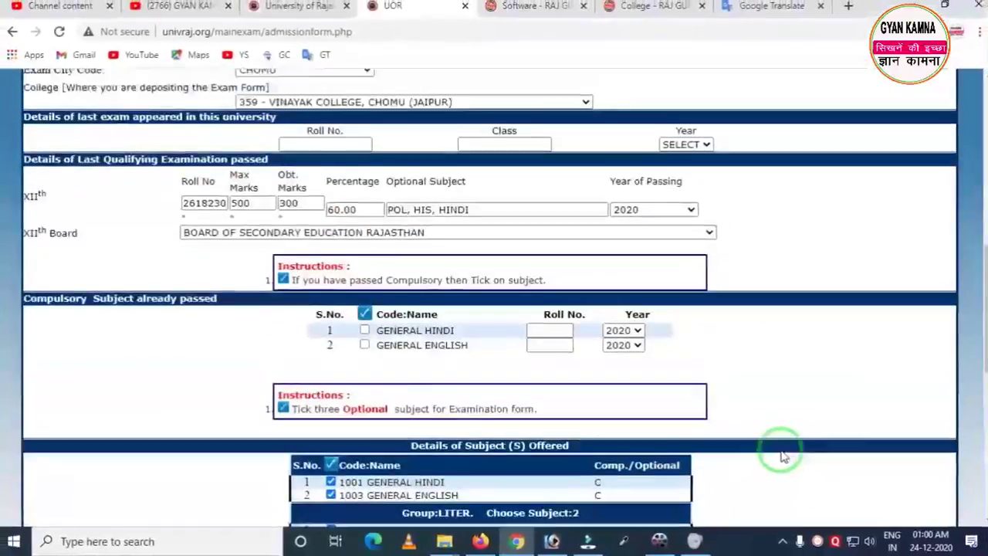
scroll(781, 456, "up", 10)
scroll(778, 457, "down", 15)
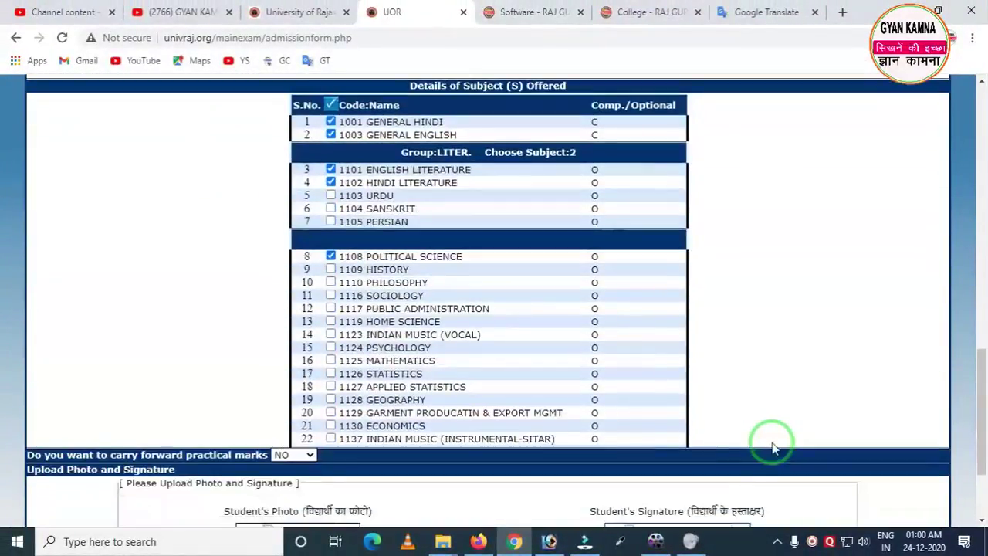
Step: Proceed, confirm the details are accurate, and verify the form to get the Rs. 3640 invoice
scroll(778, 413, "down", 2)
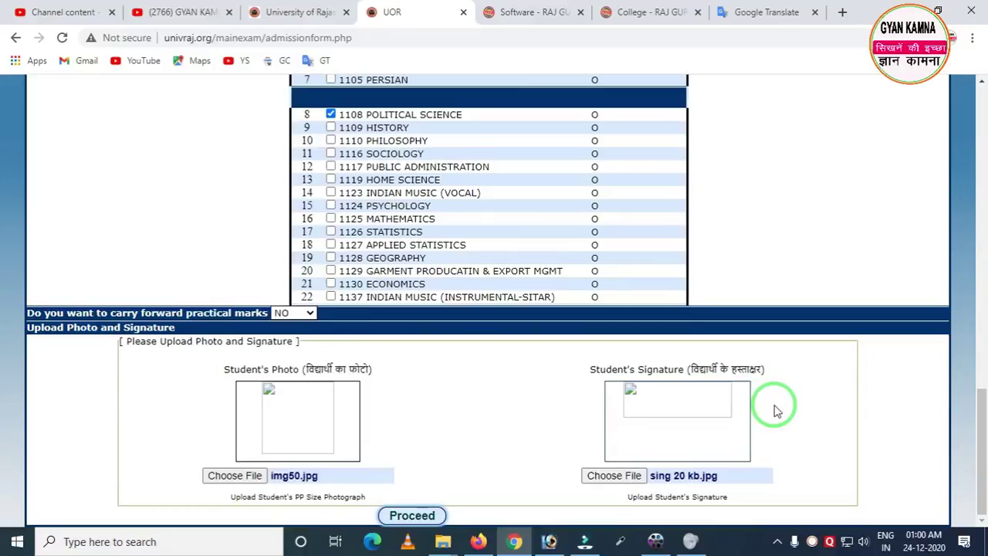
scroll(777, 412, "up", 8)
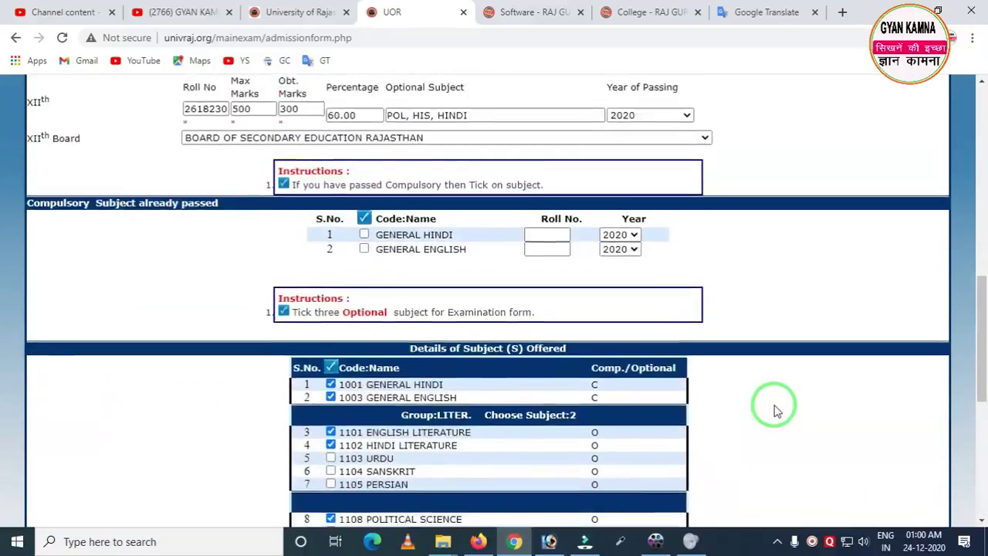
scroll(777, 412, "down", 5)
scroll(777, 411, "down", 3)
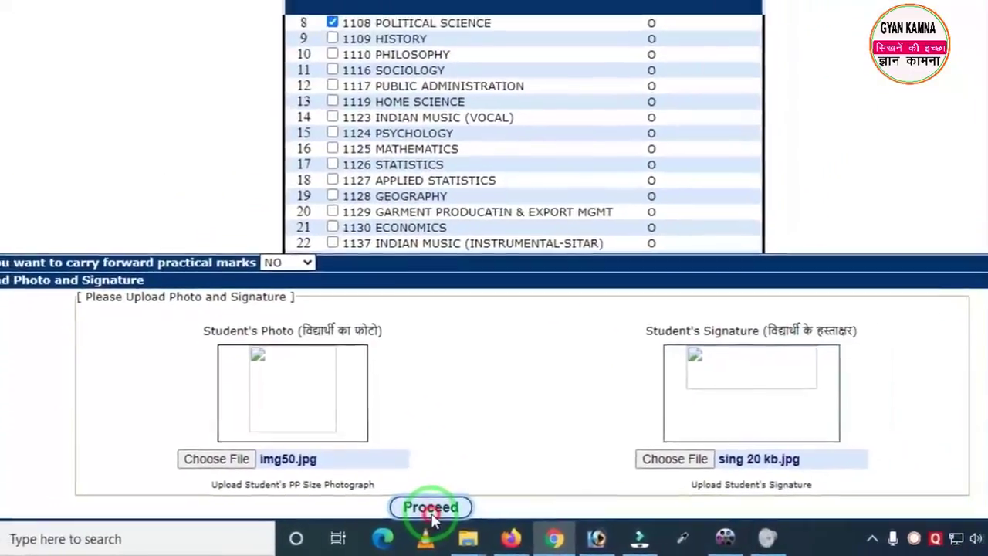
left_click(431, 510)
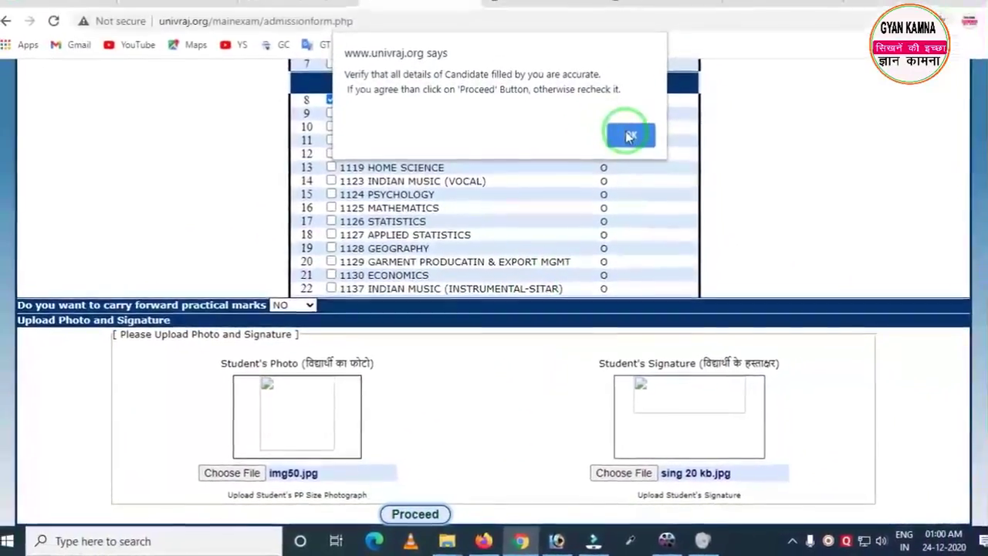
left_click(624, 140)
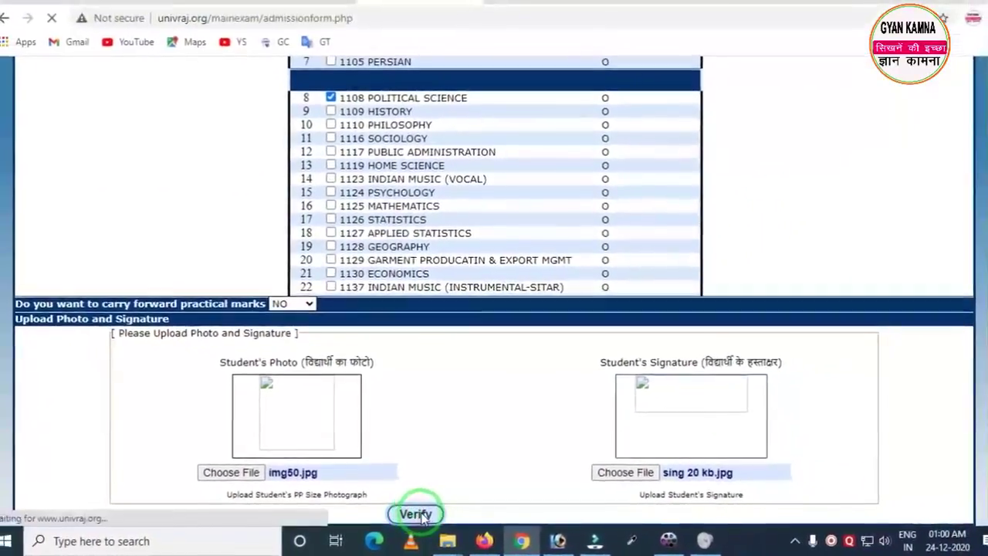
left_click(433, 506)
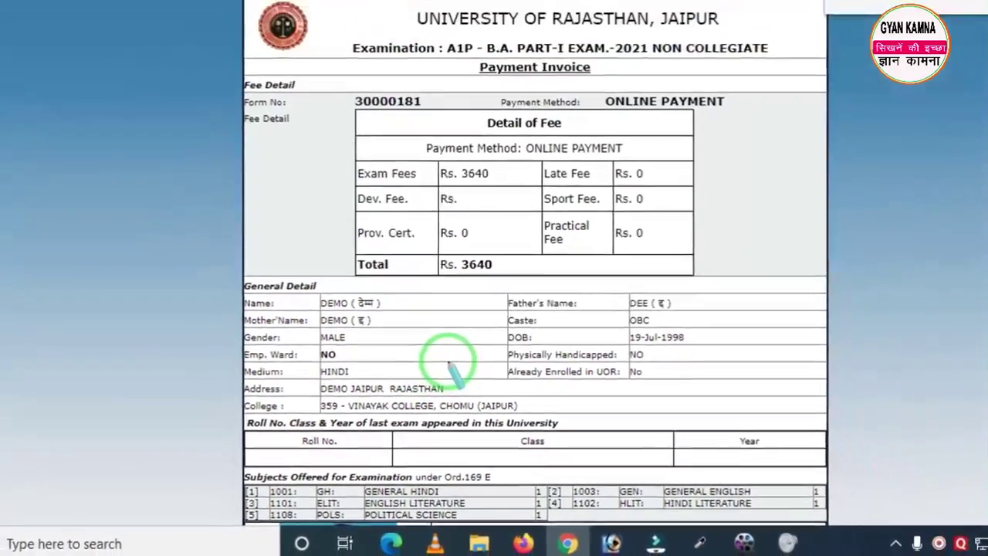
Step: Go from the invoice to the eazypay page showing a Rs. 3640.00 total bill
scroll(427, 382, "down", 2)
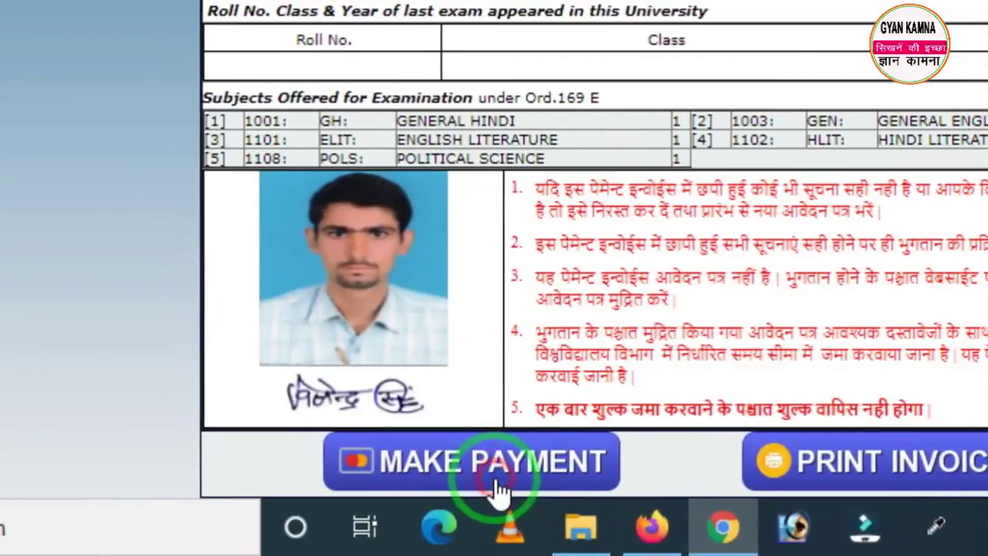
left_click(498, 482)
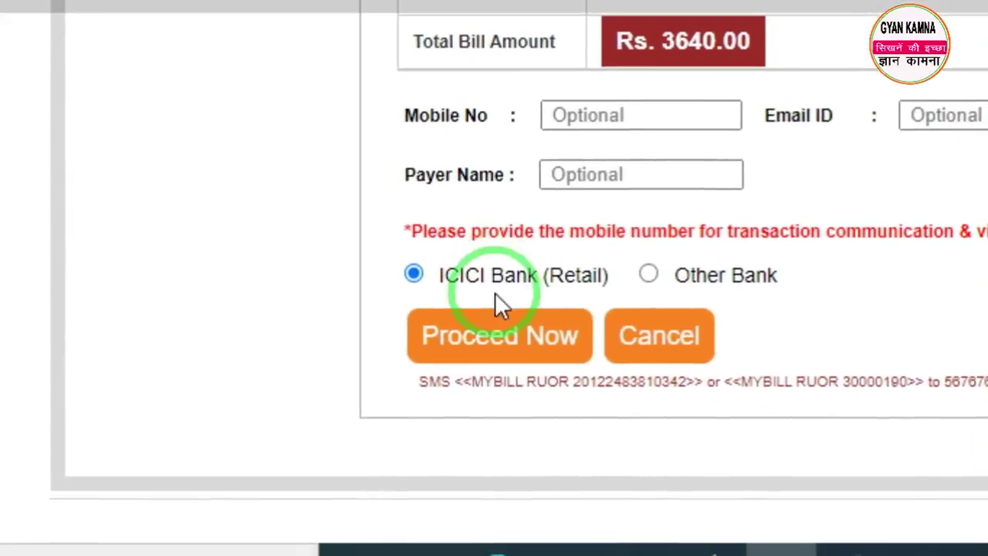
Step: Proceed to the ICICI Bank (Retail) net banking login, then return to the univraj.org Application Forms page
left_click(500, 339)
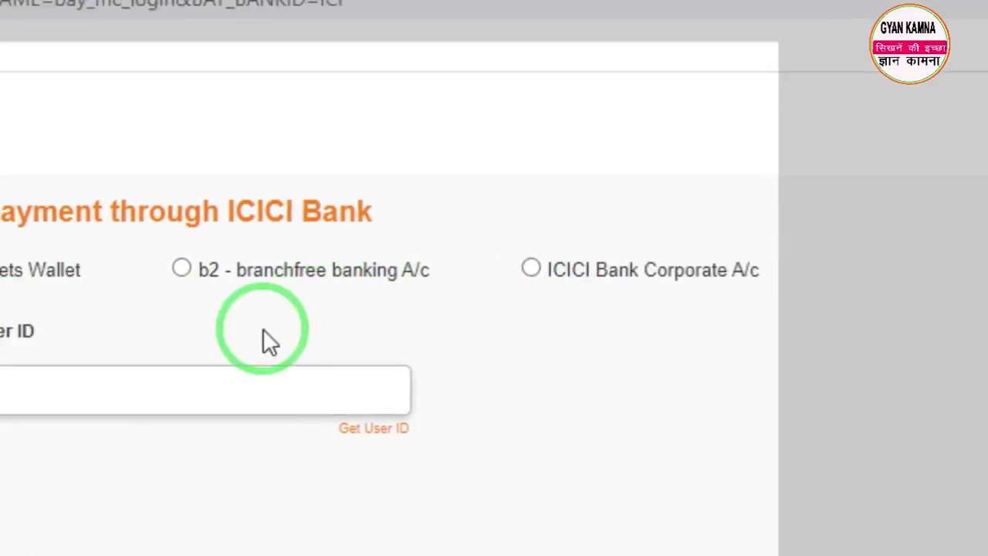
left_click(77, 390)
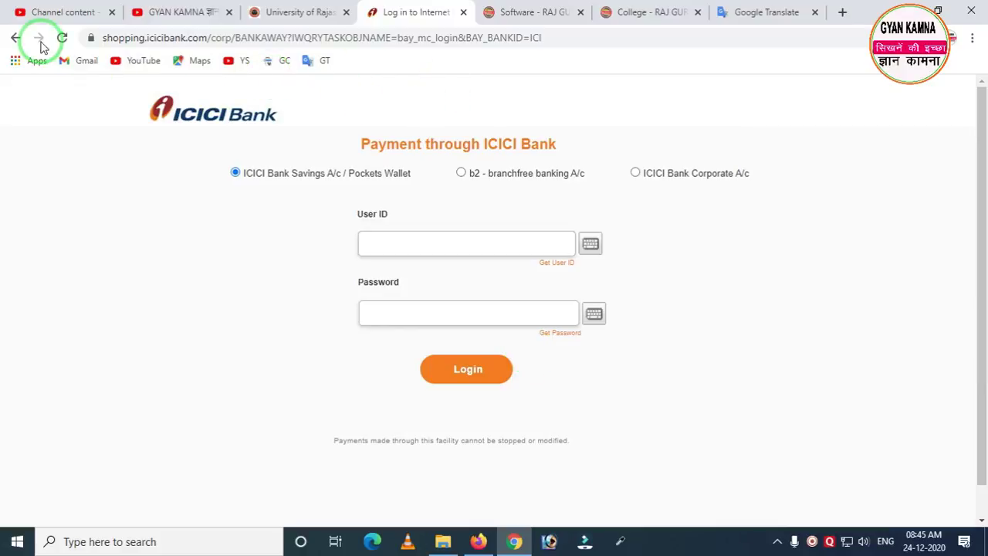
right_click(13, 38)
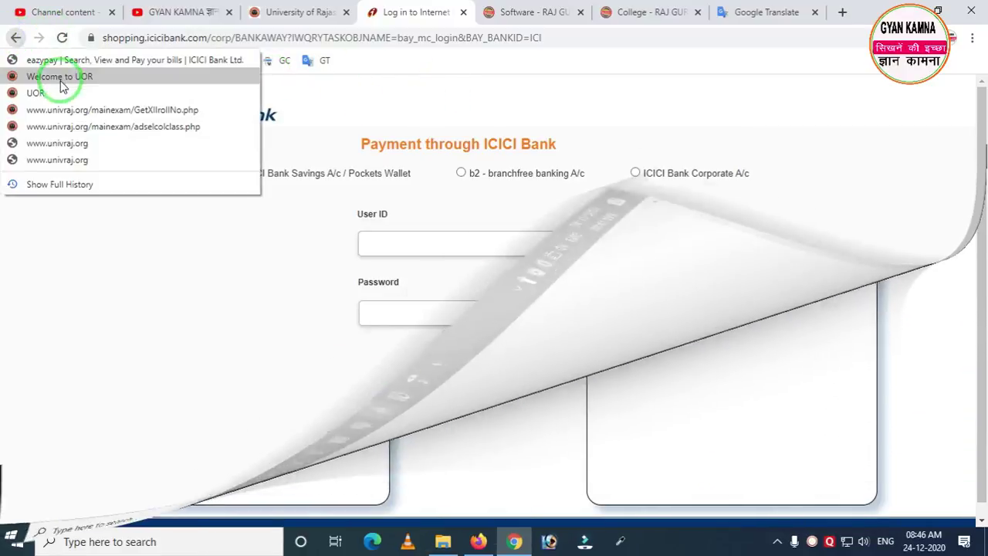
left_click(61, 106)
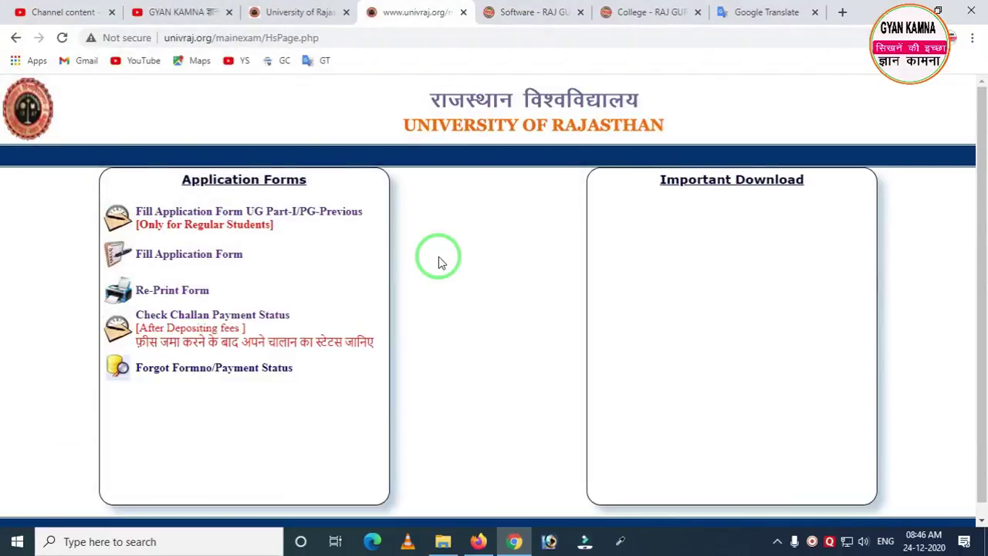